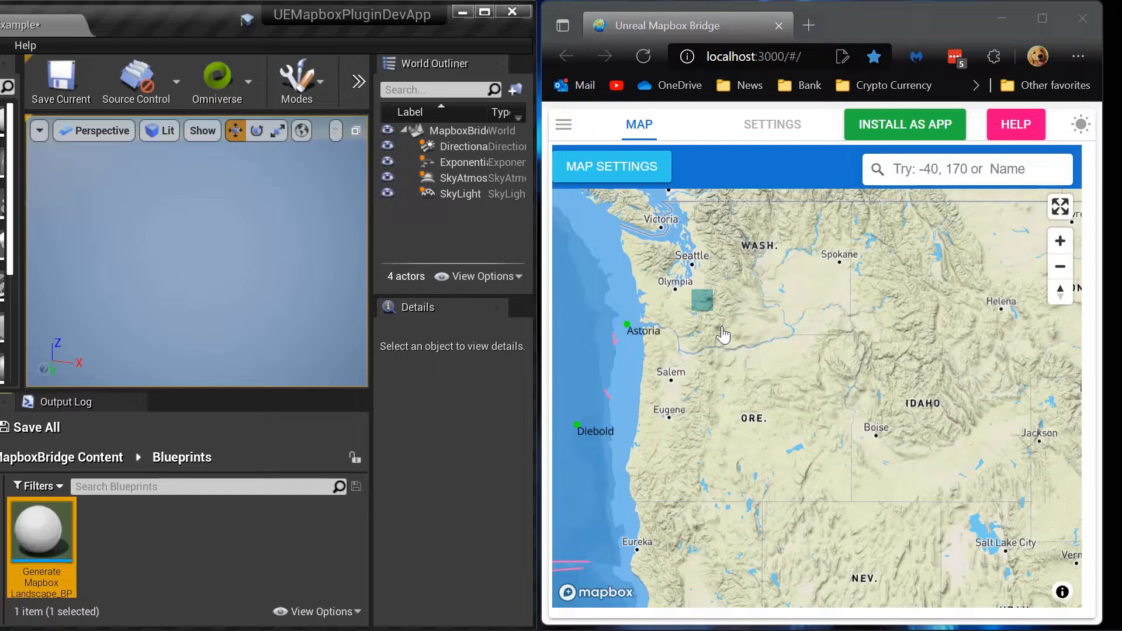
- Select the map tile covering Mount Rainier and allow the site to edit files in Real World Height Maps
drag(880, 363, 902, 451)
scroll(711, 311, down, 3)
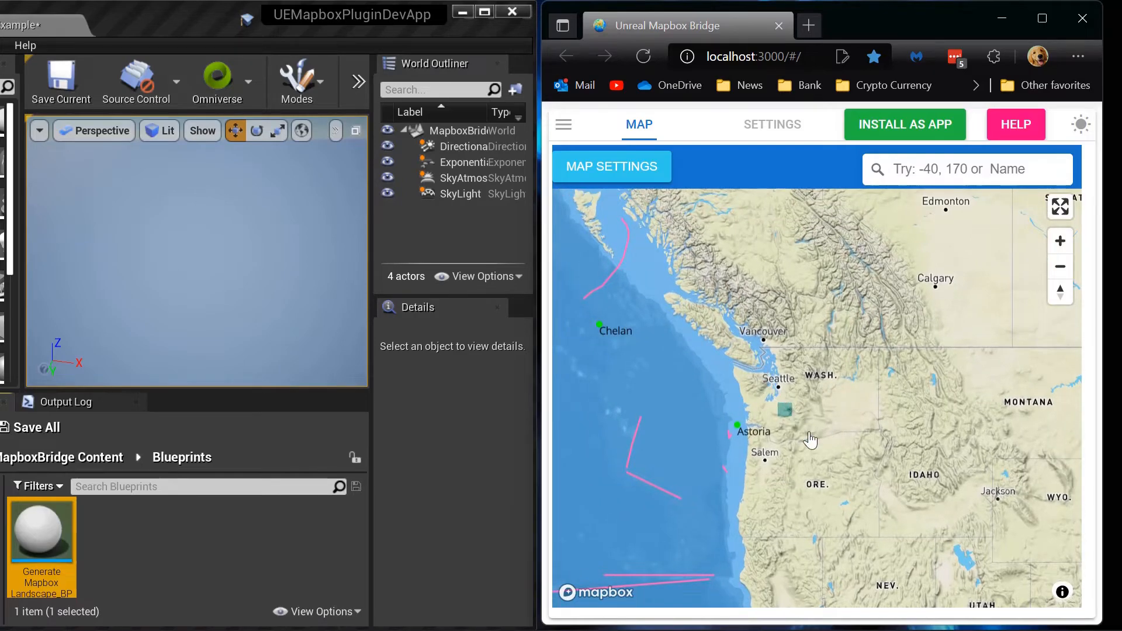
scroll(806, 443, up, 2)
scroll(802, 442, up, 4)
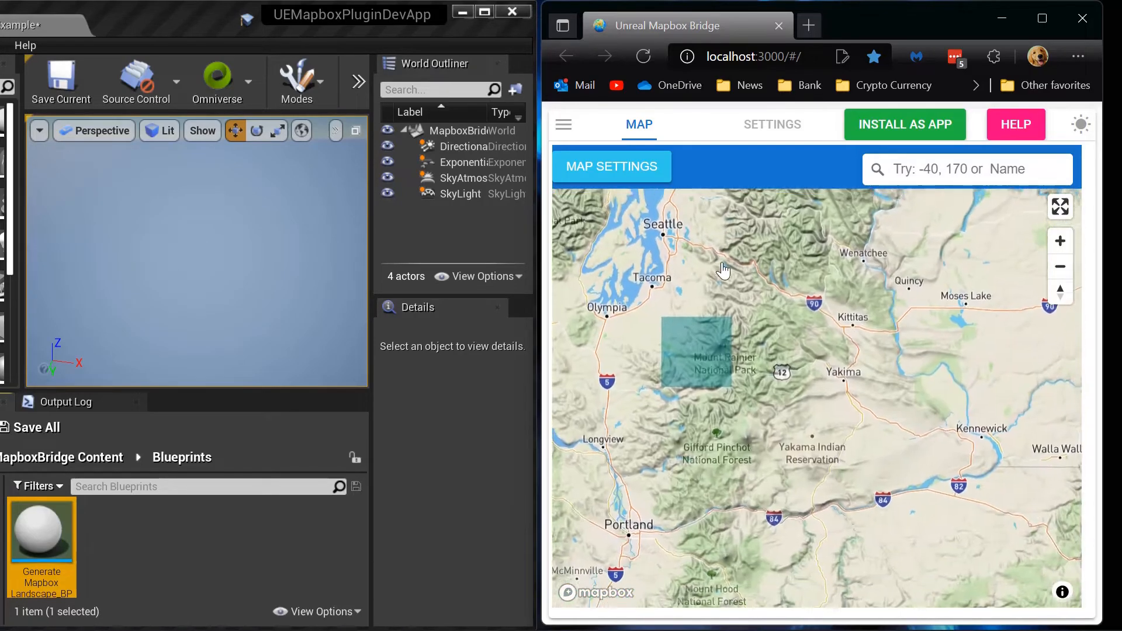
click(639, 61)
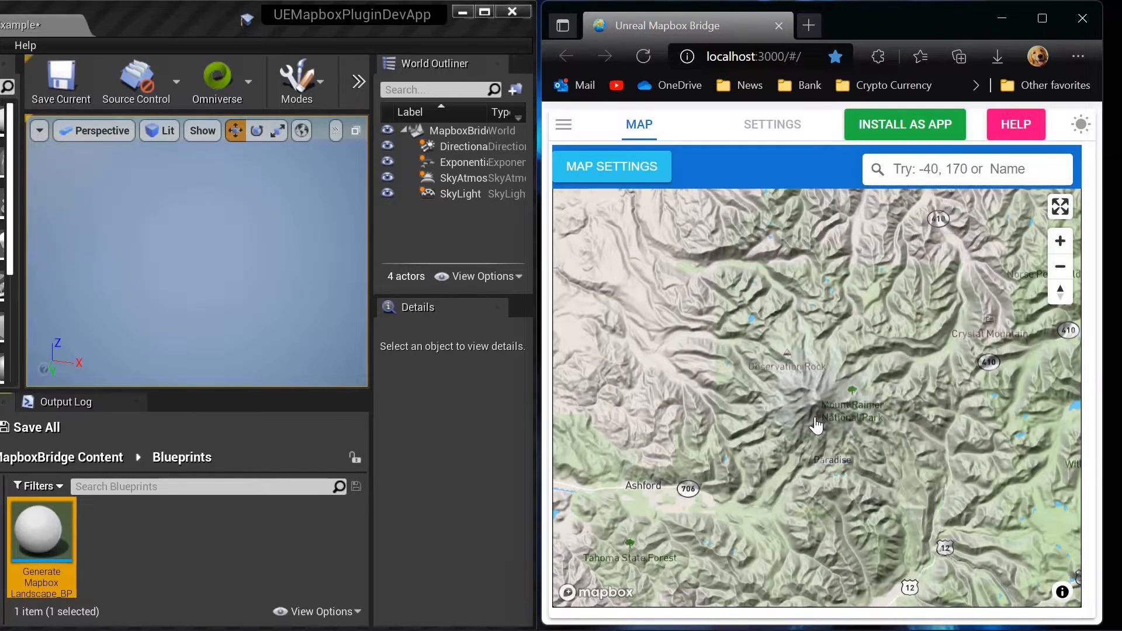
click(815, 424)
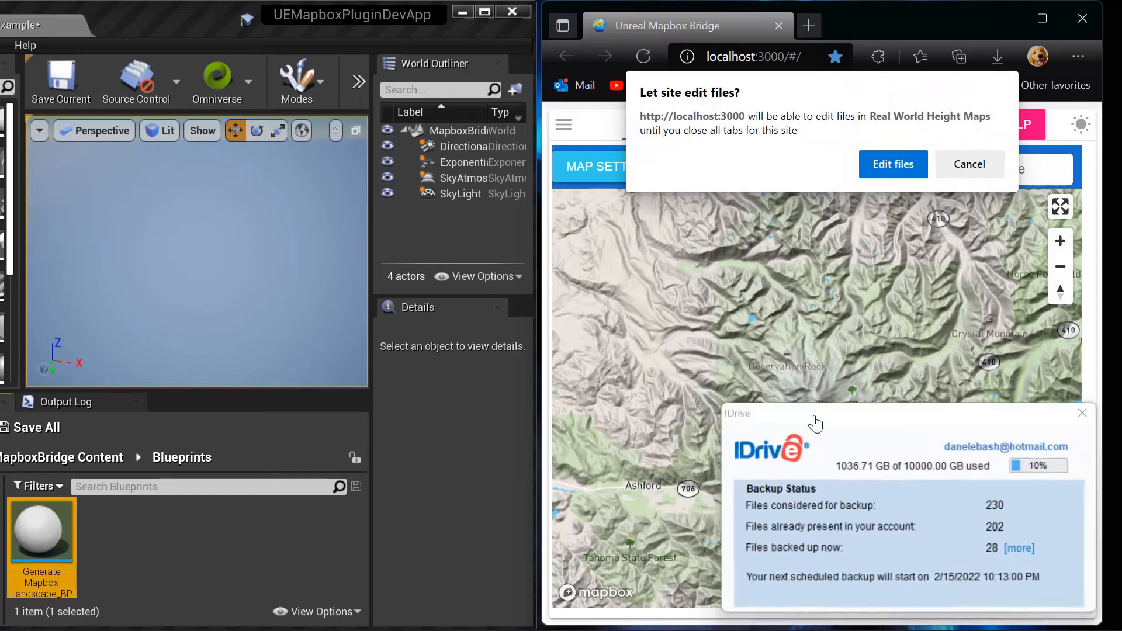
click(892, 164)
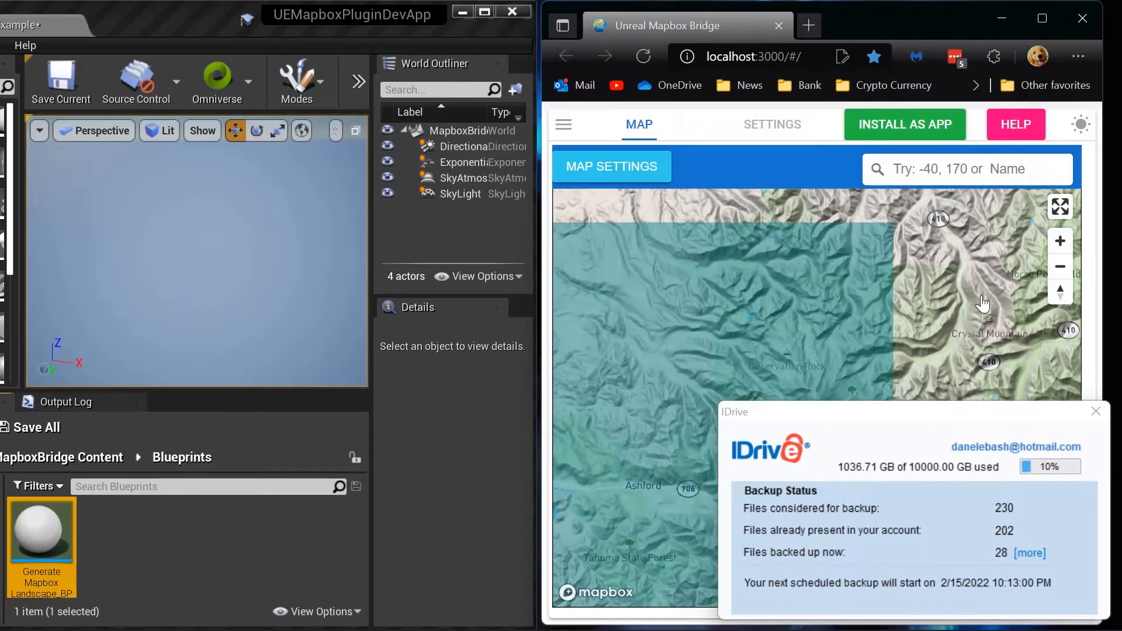
click(1094, 413)
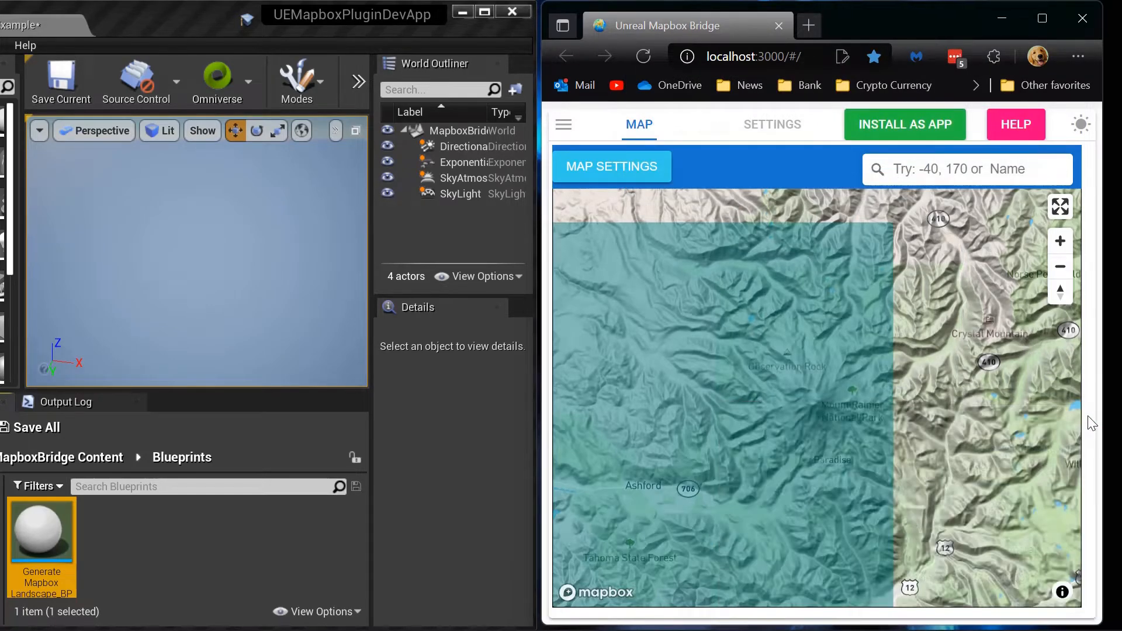
- In the map settings, set the landscape size to 2017x2017 and name the landscape Test
click(773, 124)
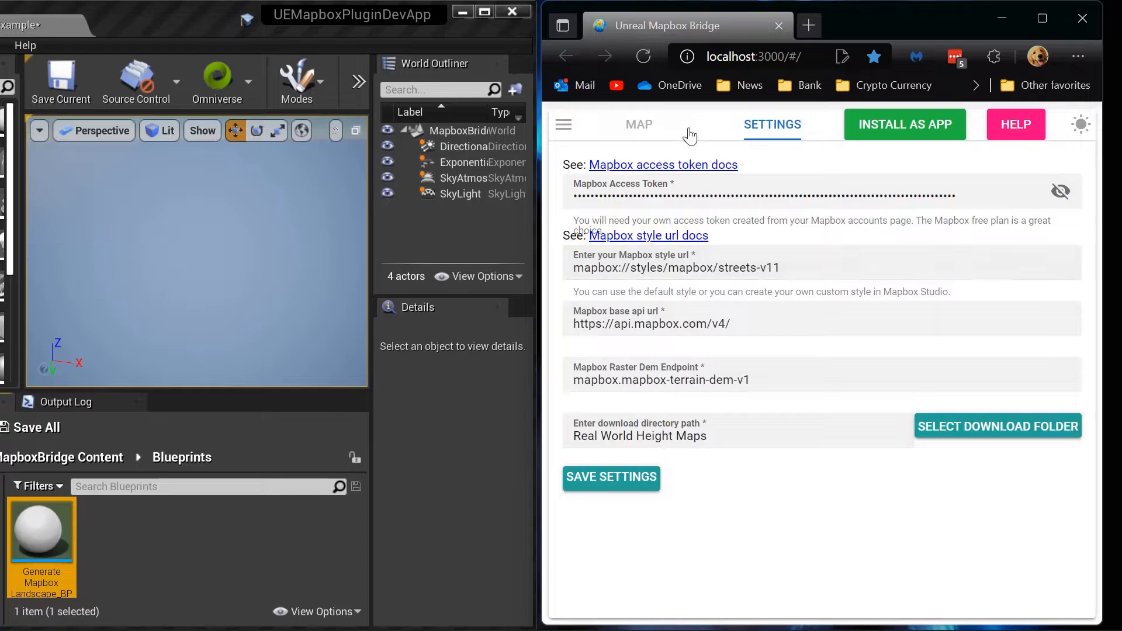
click(639, 126)
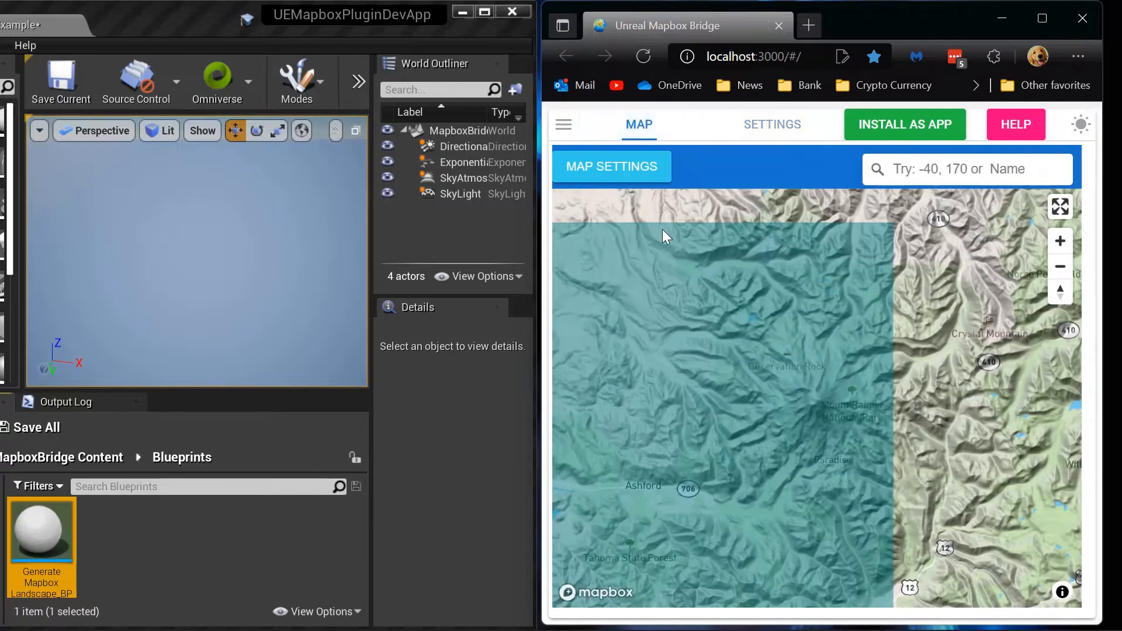
click(560, 161)
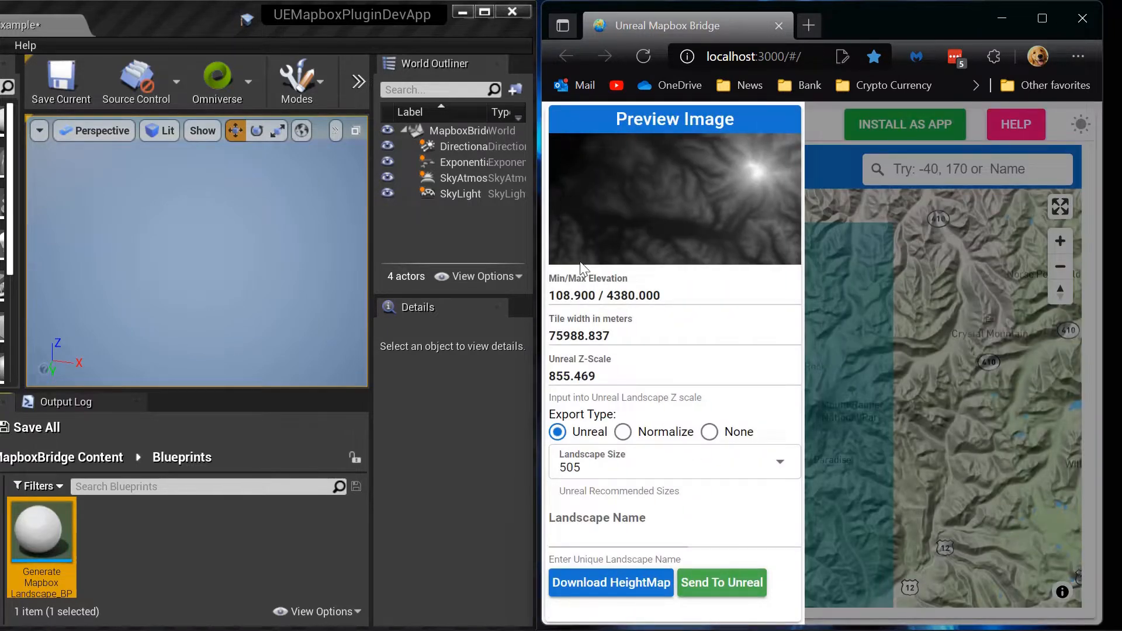
click(606, 471)
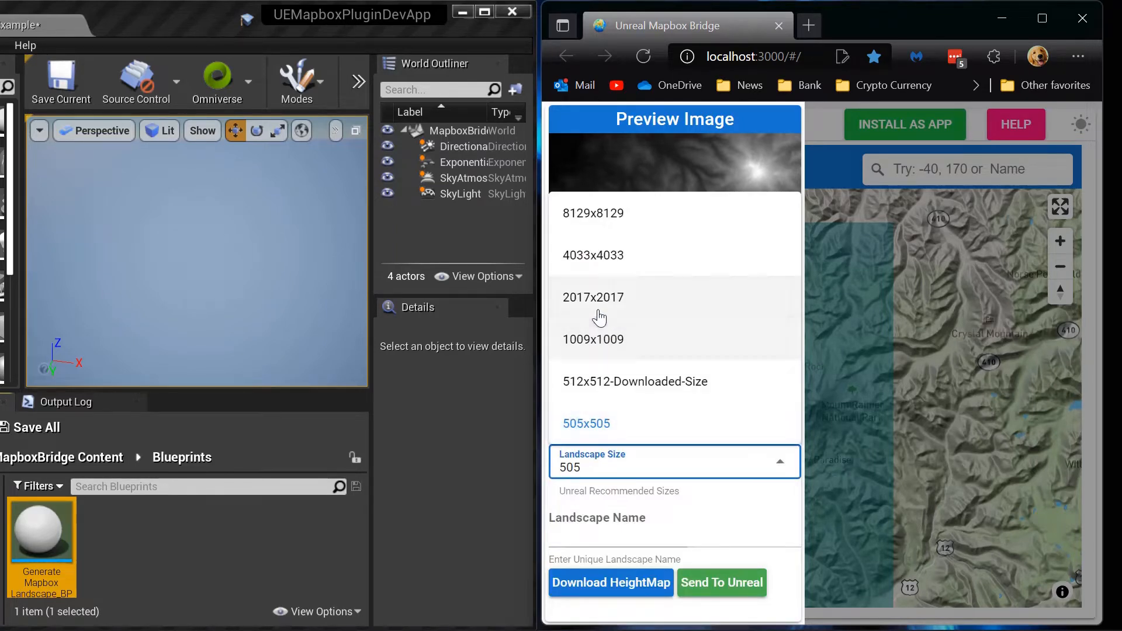
click(600, 315)
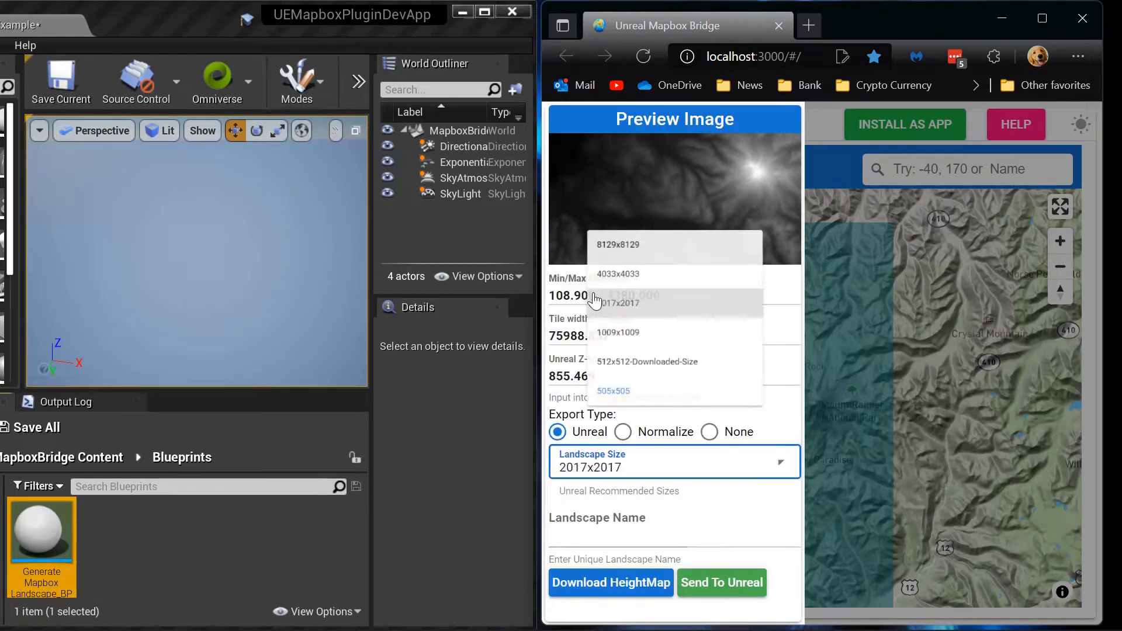
click(595, 529)
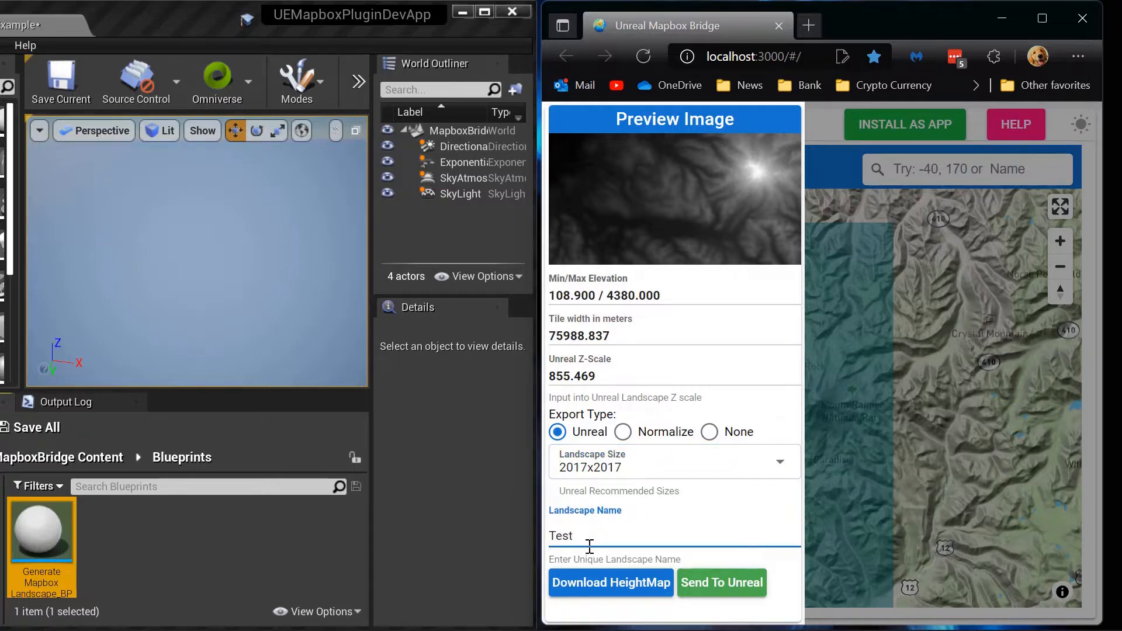
- Place the Generate Mapbox Landscape_BP blueprint in the Unreal level and check its Heightmap Directory property
click(177, 546)
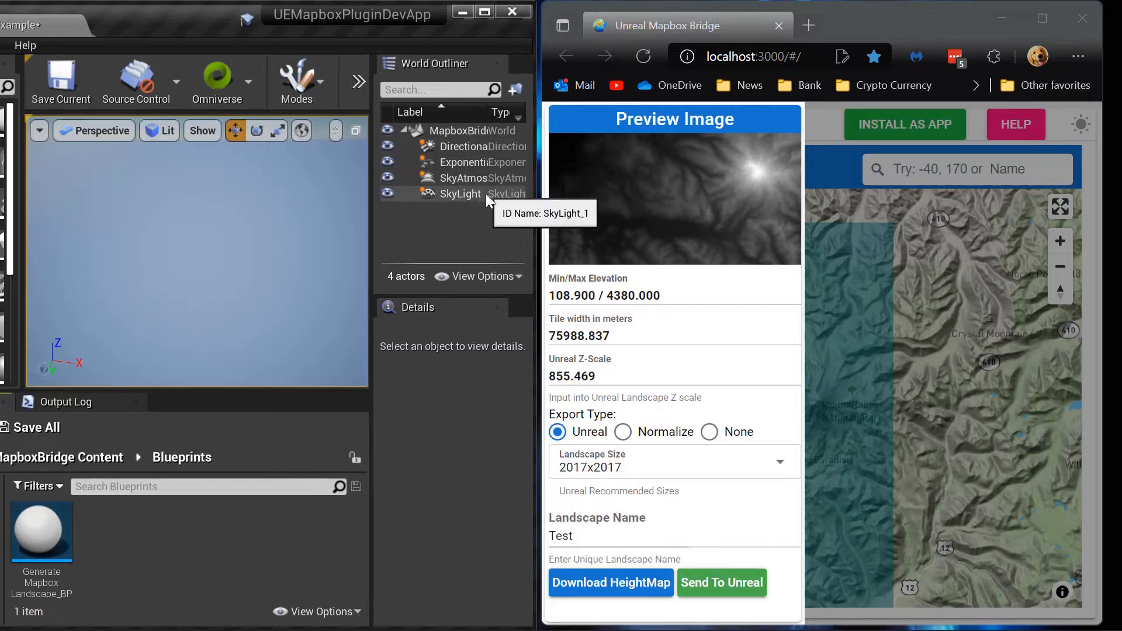
drag(69, 520, 86, 320)
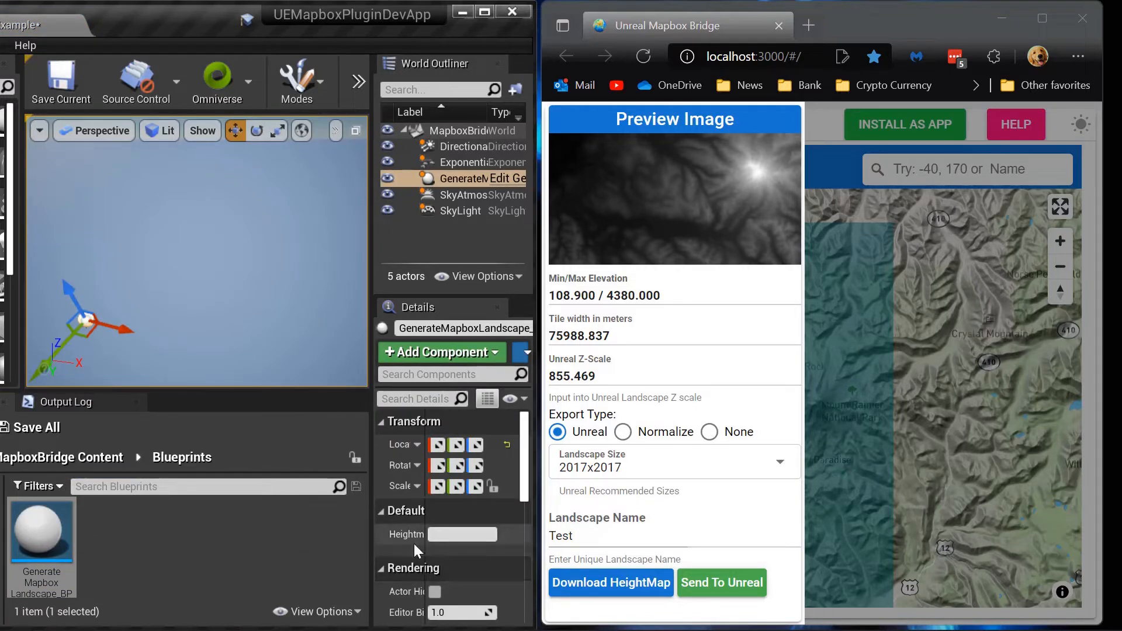
click(492, 8)
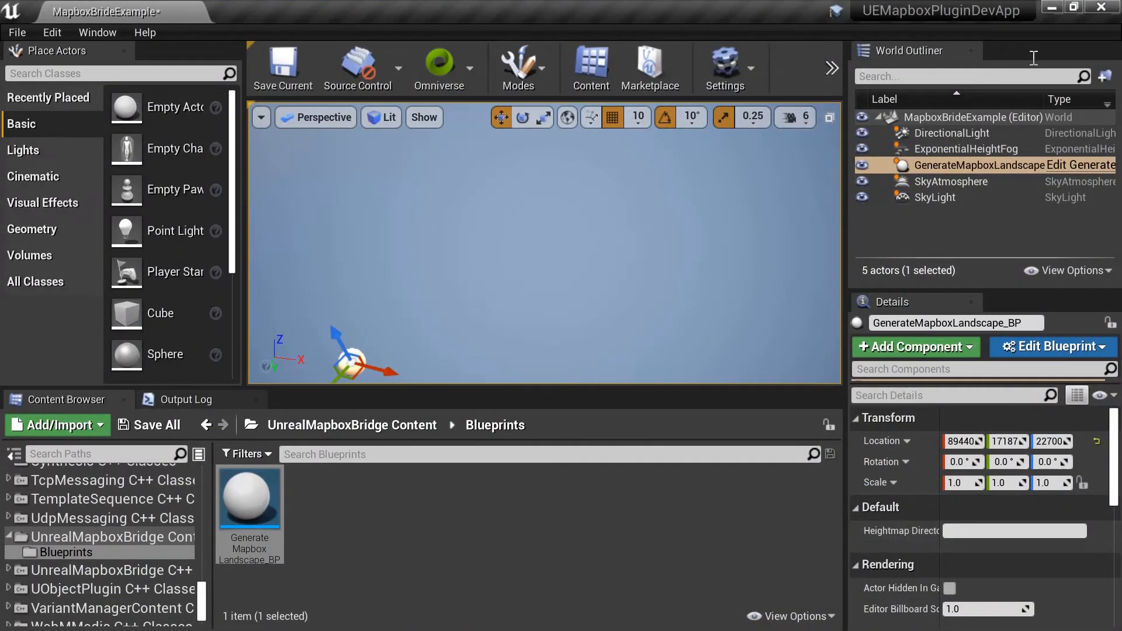
click(1073, 8)
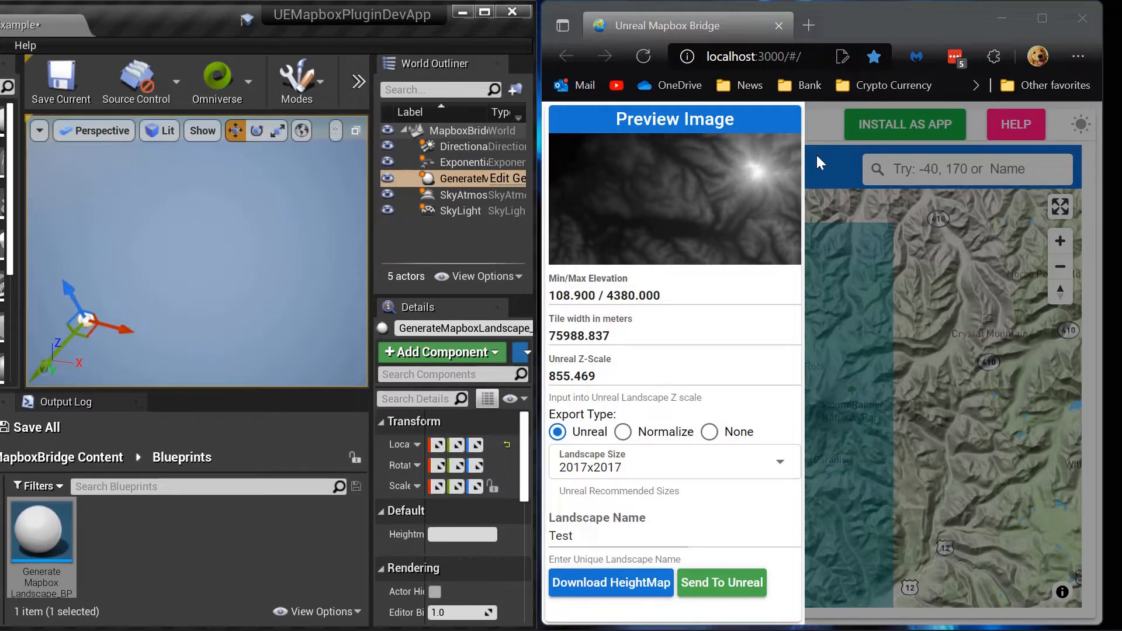
- Check the download directory in the Mapbox settings, and copy the path of the Real World Height Maps folder in File Explorer
click(829, 121)
click(751, 126)
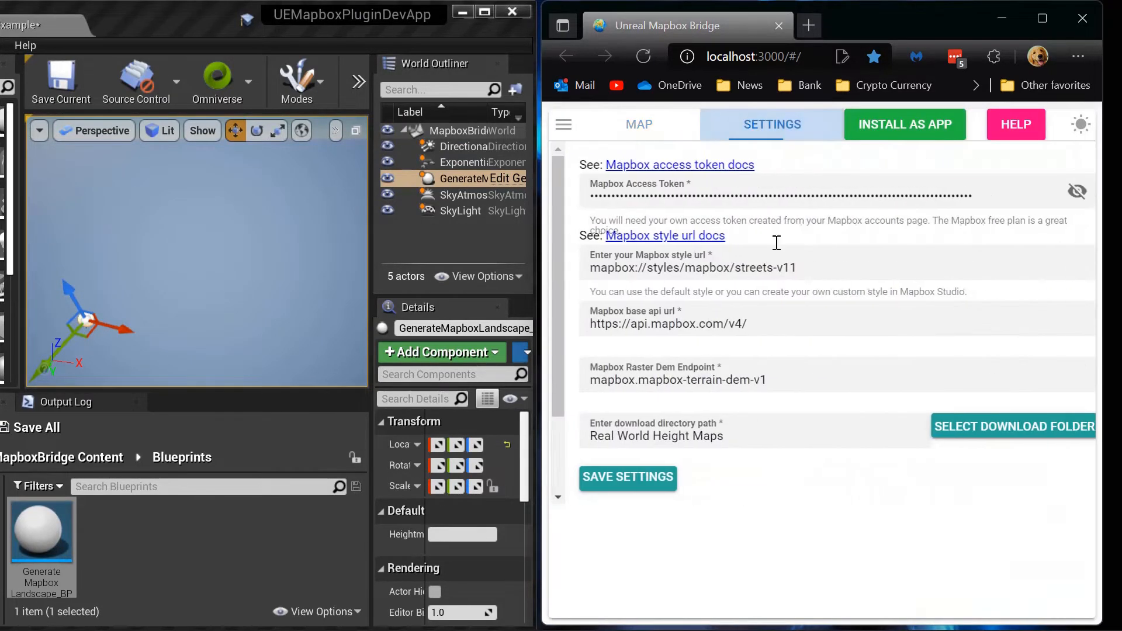
click(650, 127)
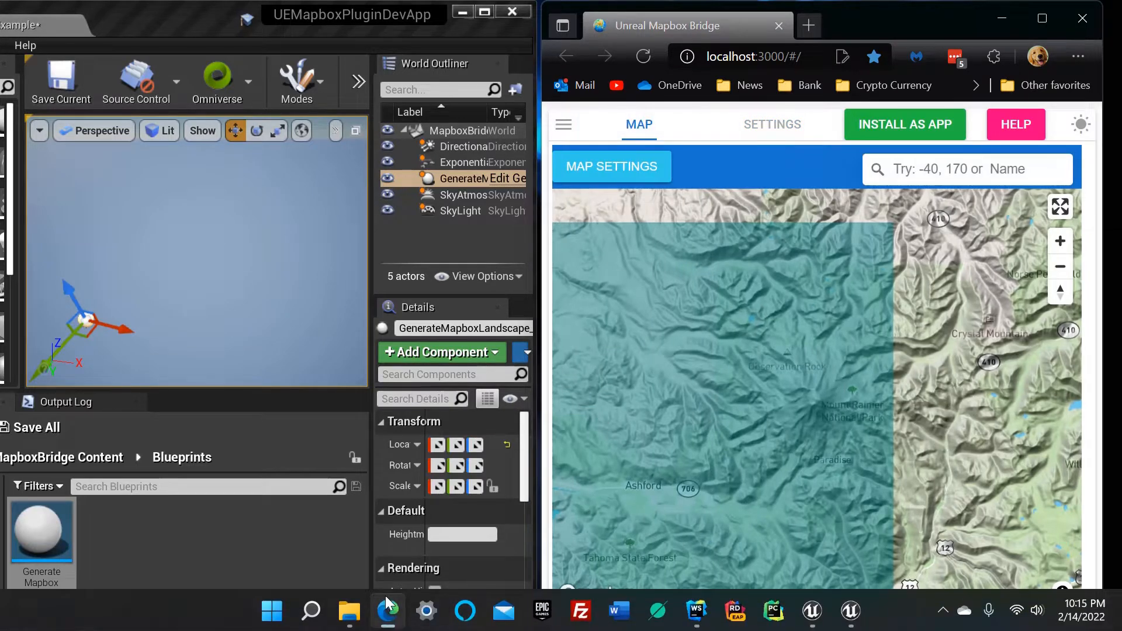
click(349, 611)
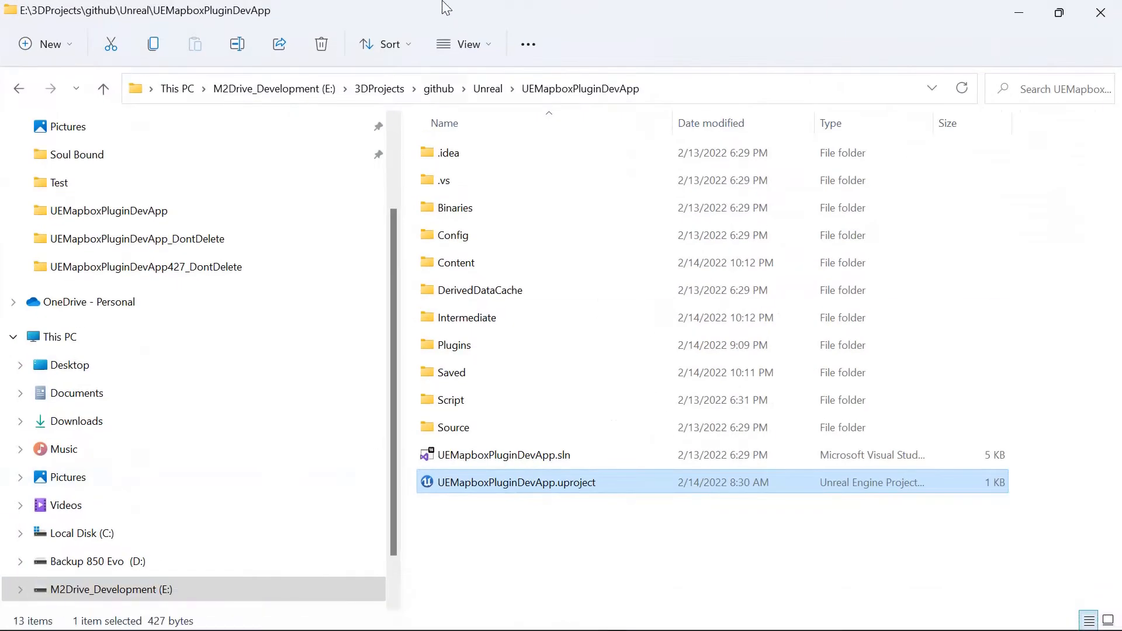
click(377, 89)
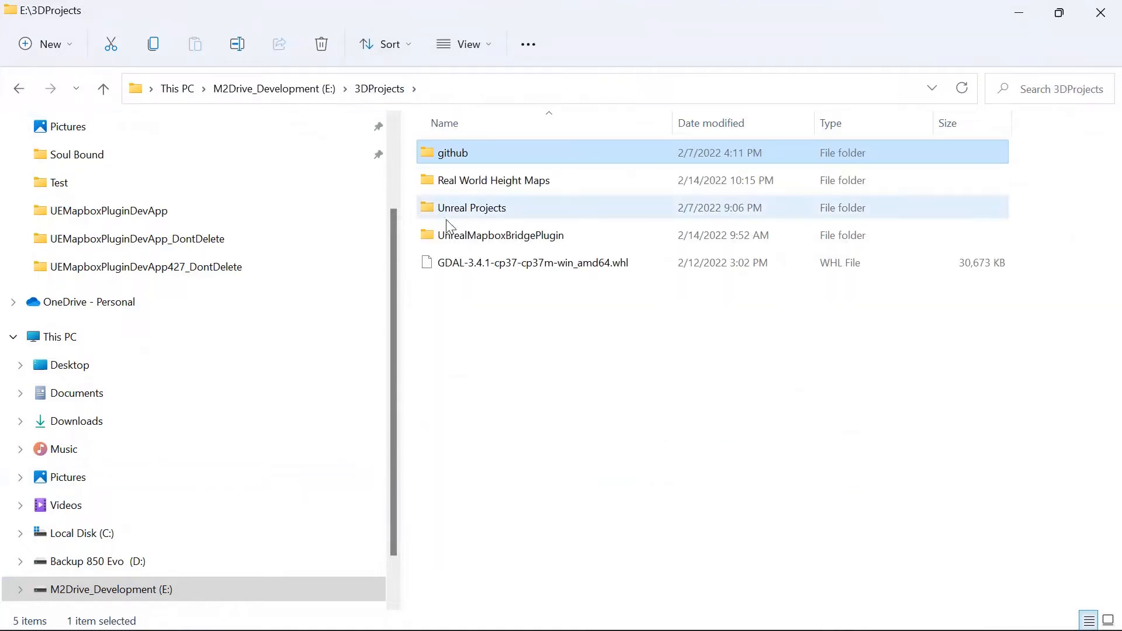
double_click(476, 183)
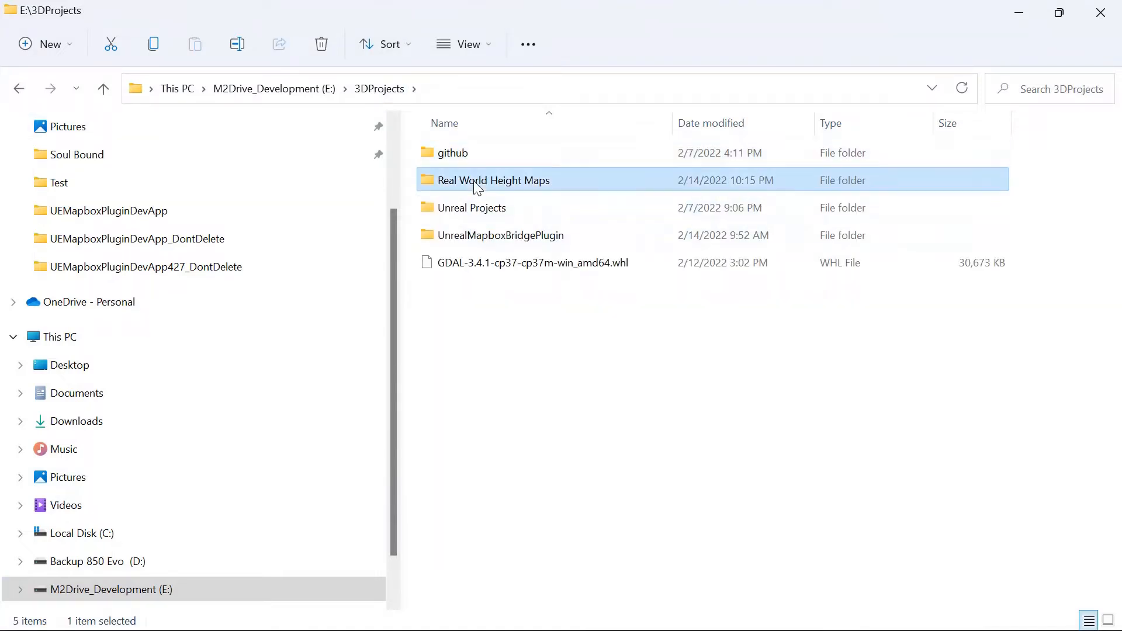
click(565, 90)
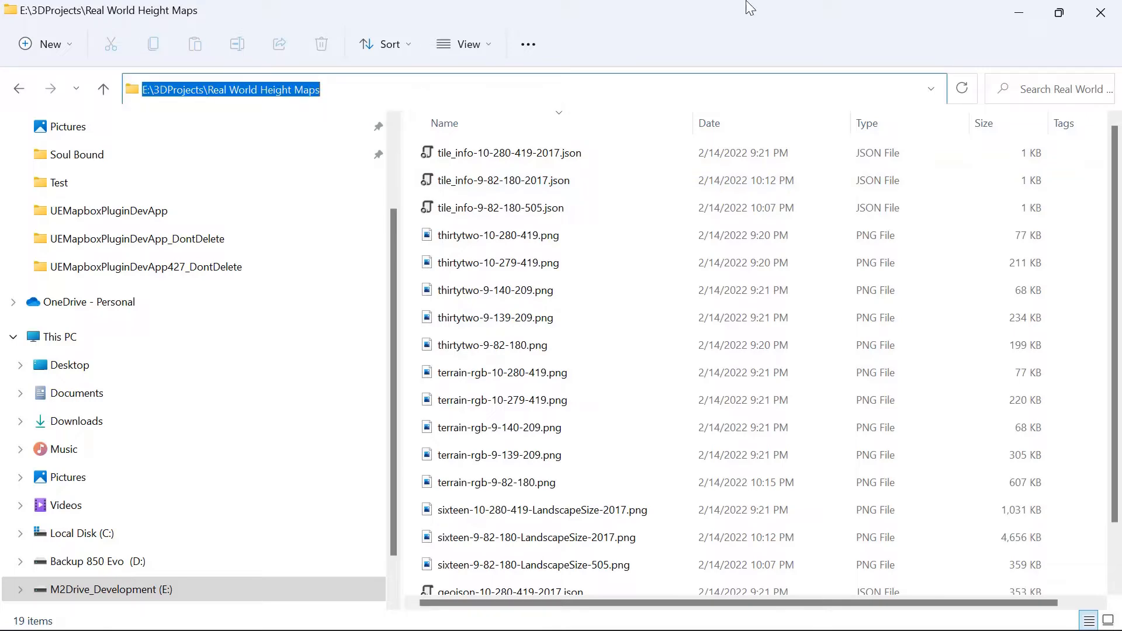
click(1019, 13)
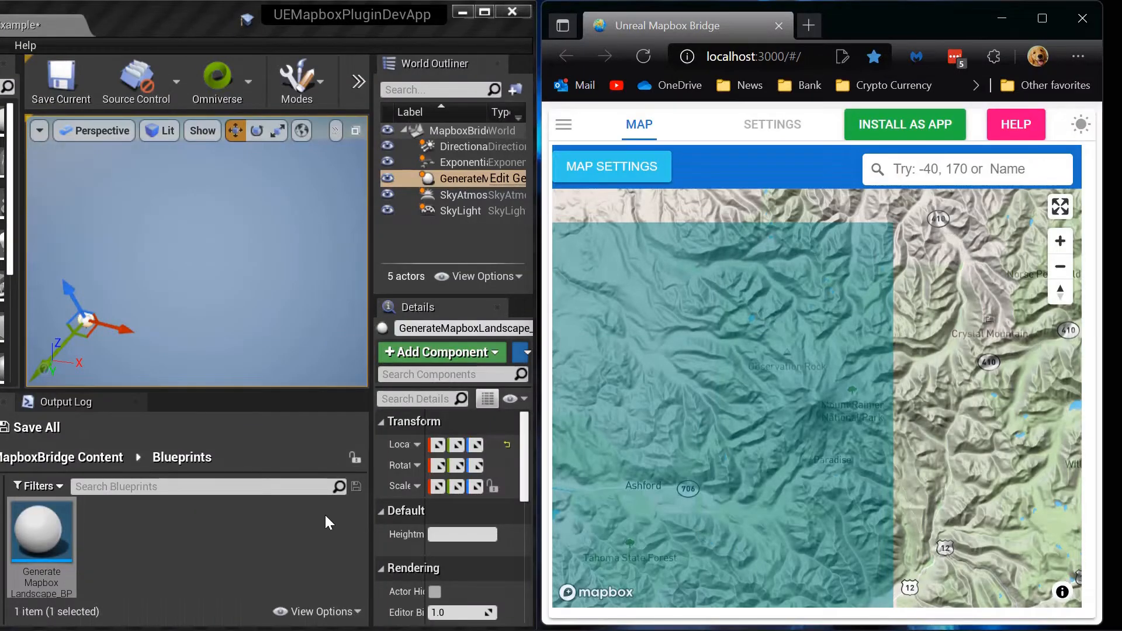
- Set the blueprint actor's heightmap directory to E:\3DProjects\Real World Height Maps
click(437, 533)
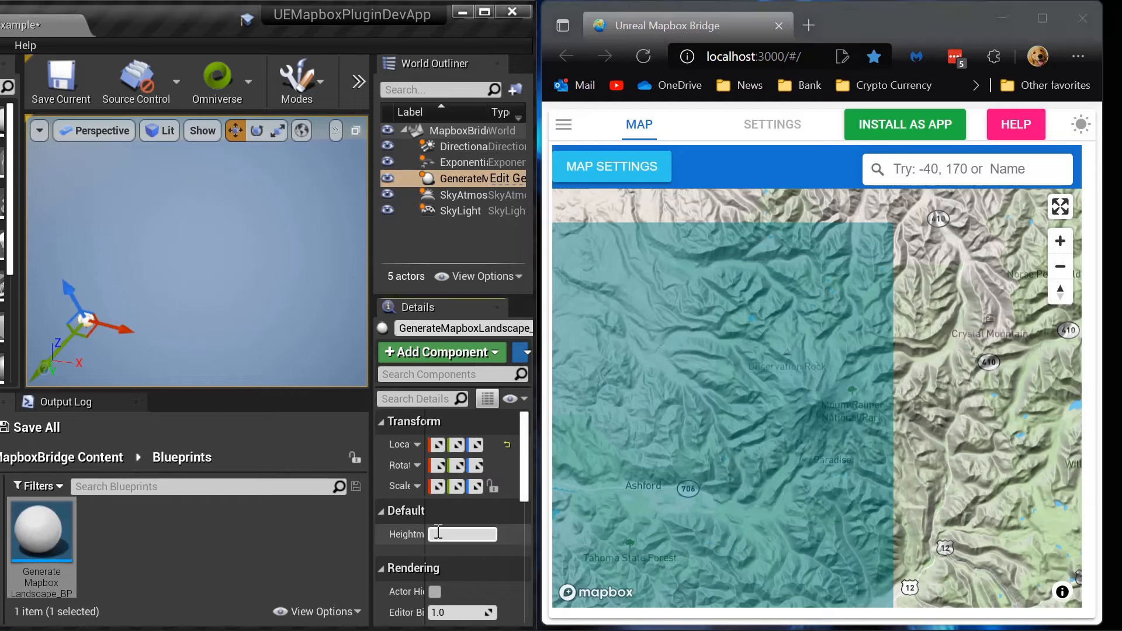
key(ctrl+v)
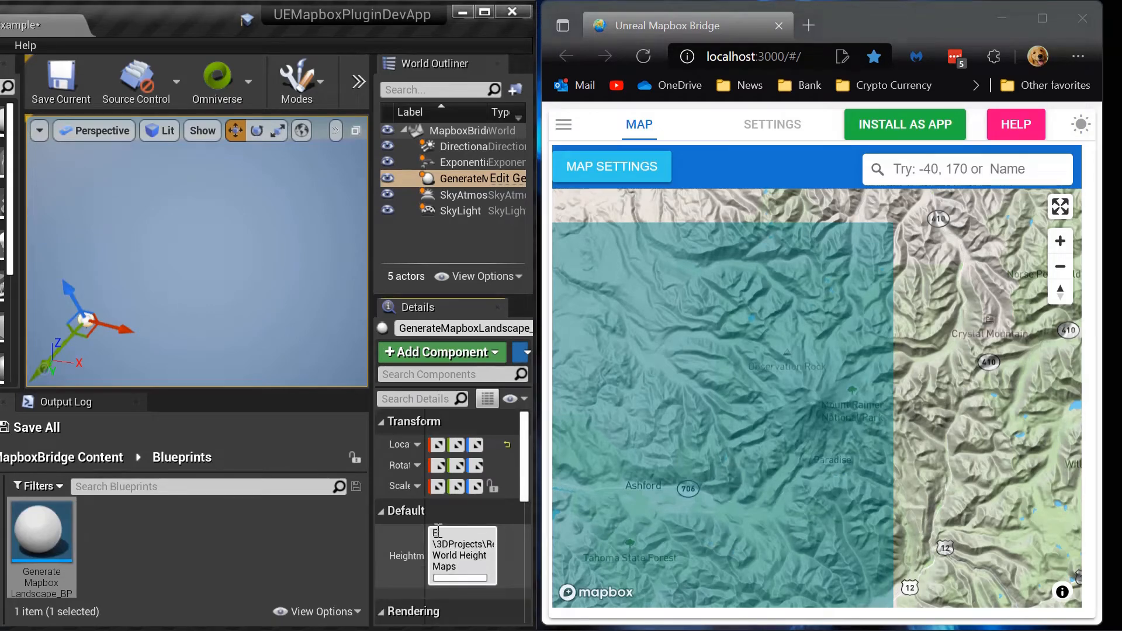
click(282, 552)
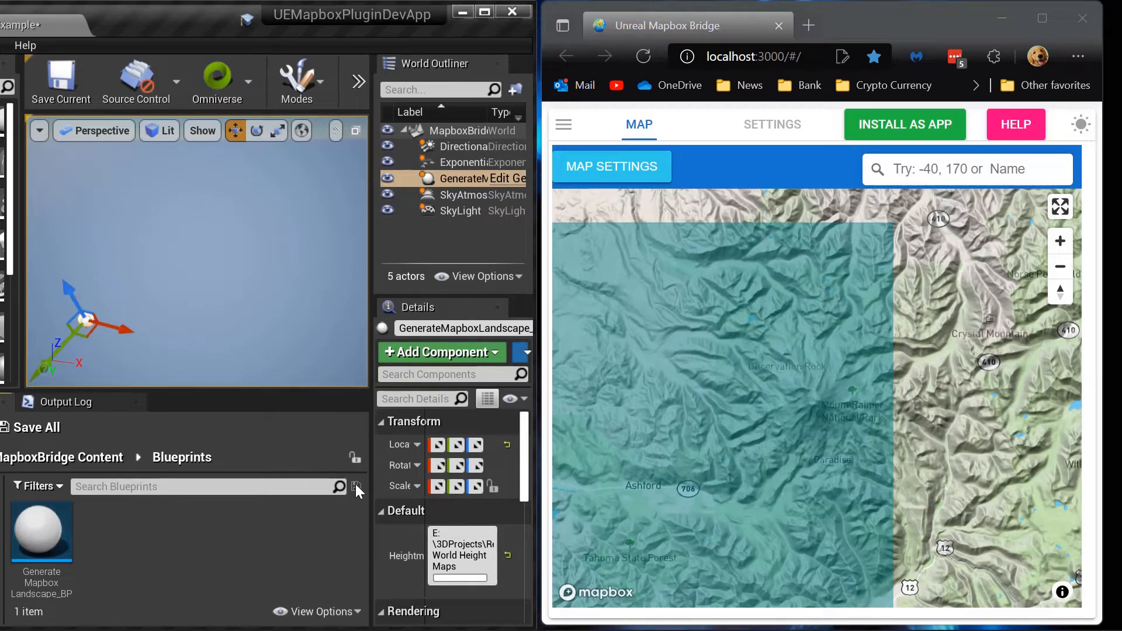
- Download the heightmap for the selected tile and send the Test landscape to Unreal
click(564, 126)
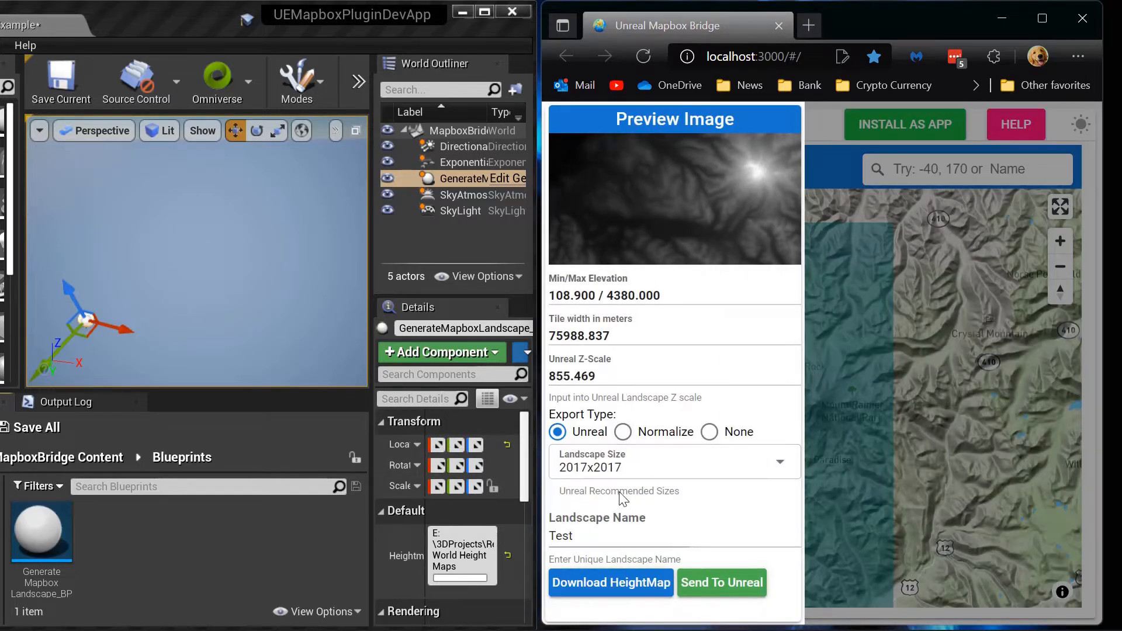
click(615, 587)
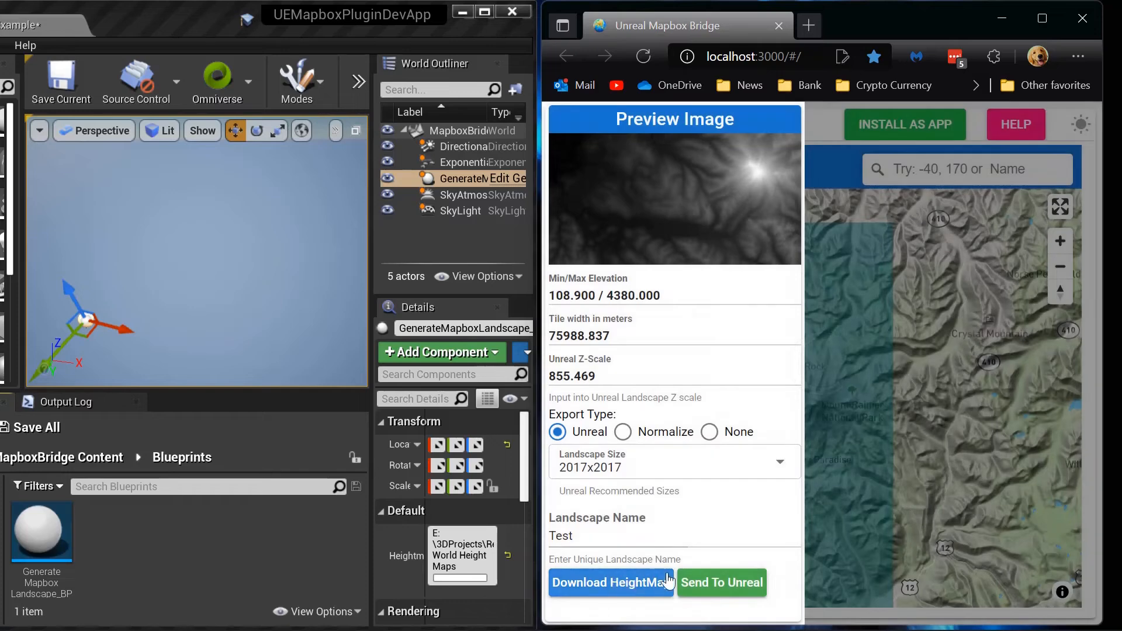
click(715, 583)
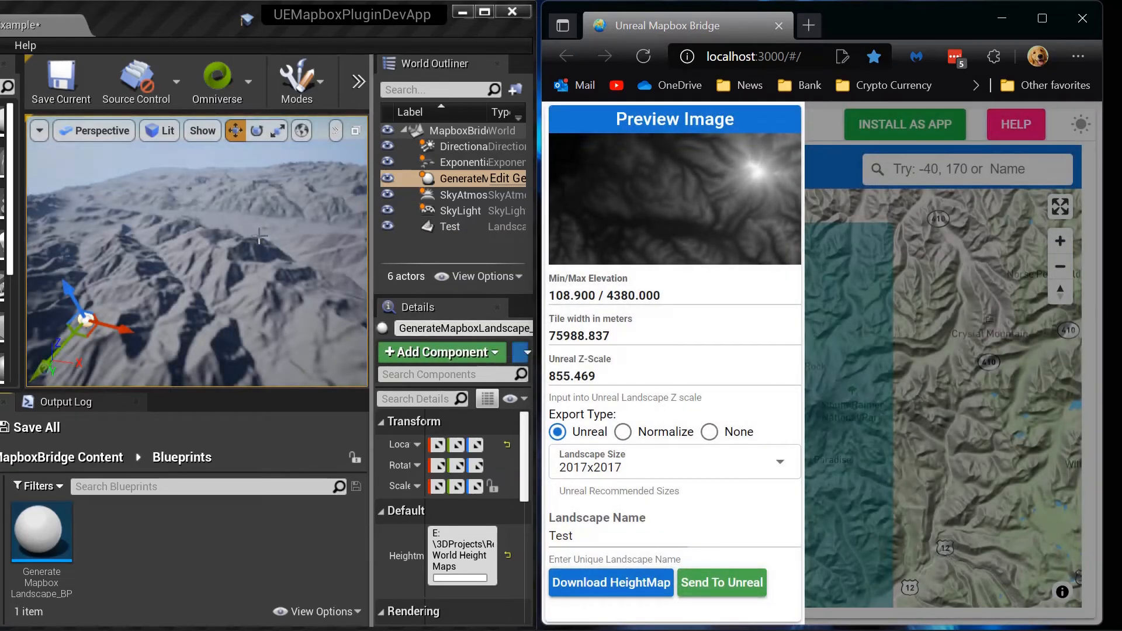
- Enlarge the Unreal editor to full screen and set the Test landscape's Z scale to 75
click(257, 234)
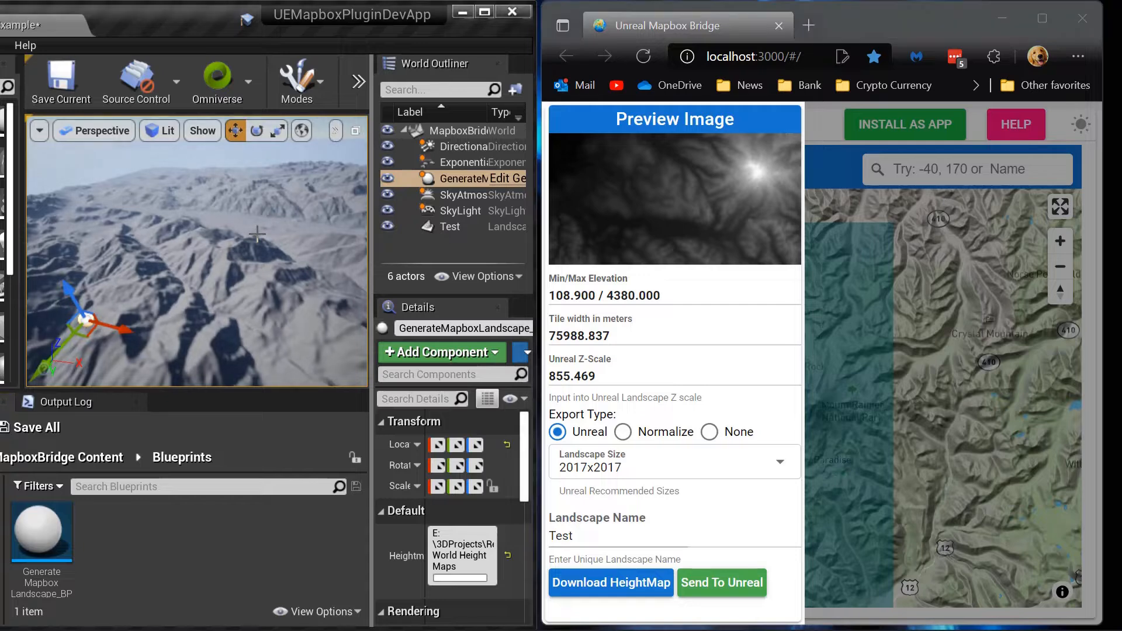
click(484, 12)
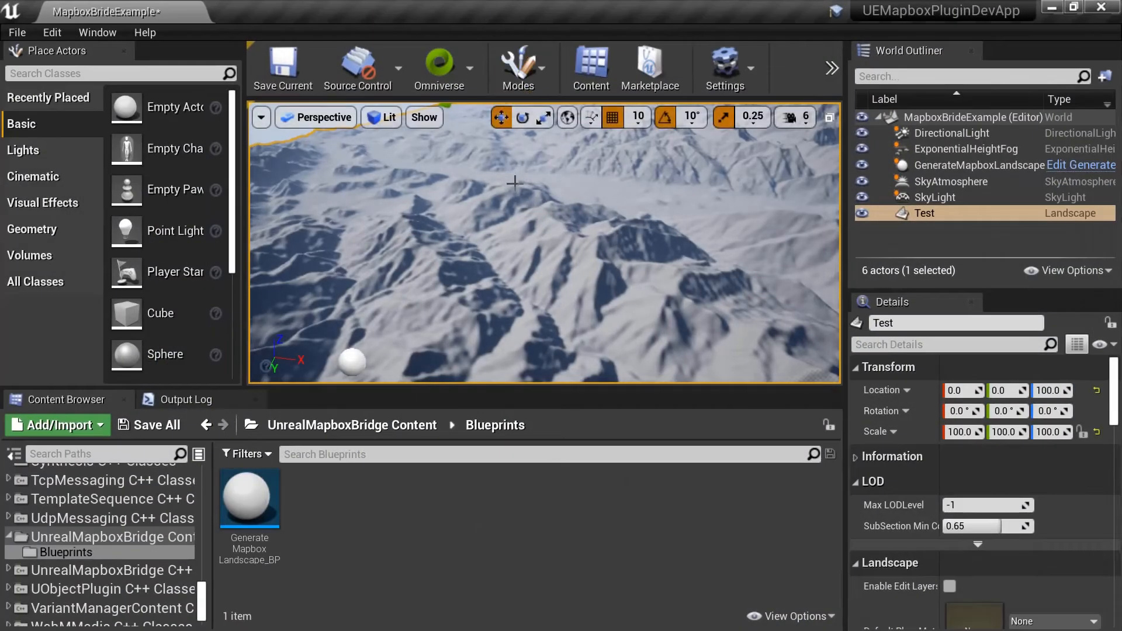
scroll(515, 183, down, 4)
scroll(494, 150, up, 3)
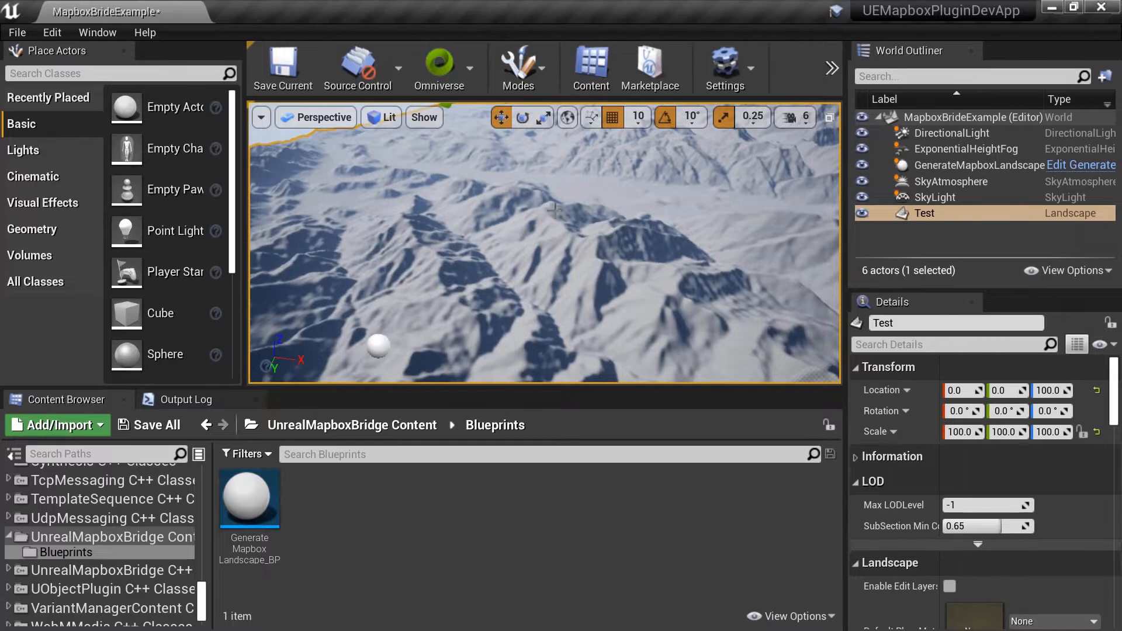
right_drag(544, 275, 746, 199)
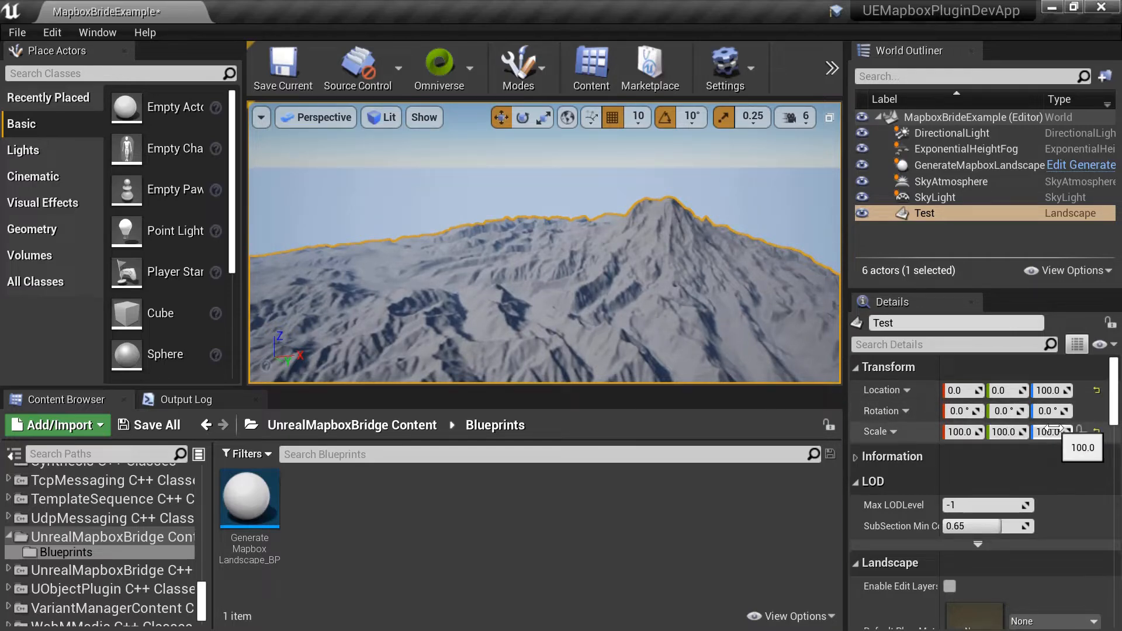
right_drag(642, 298, 737, 348)
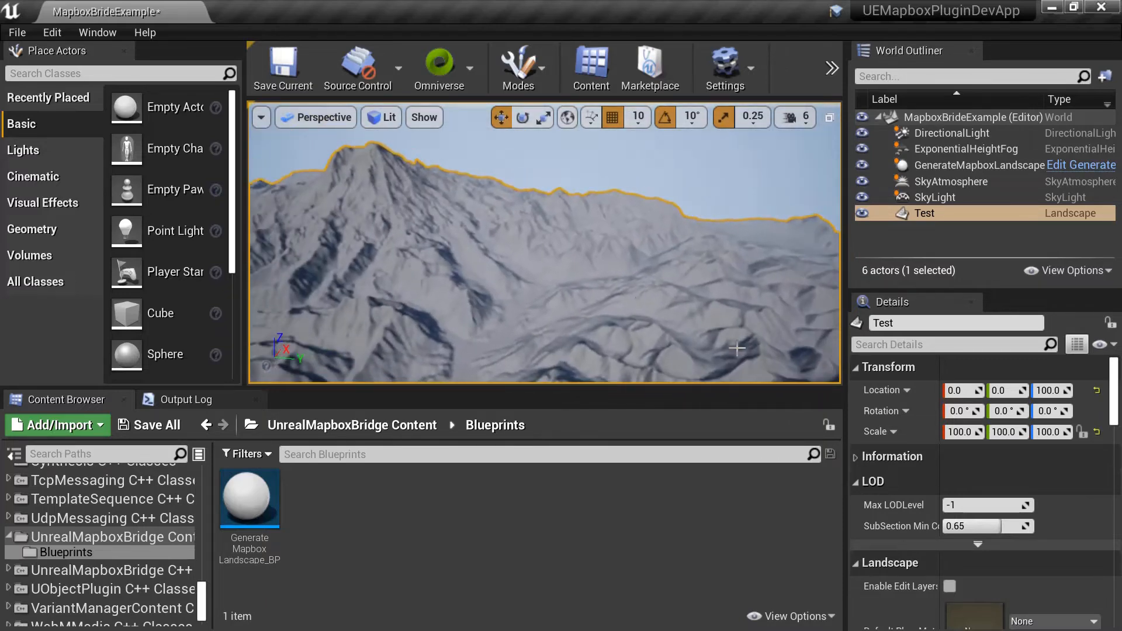
click(1043, 433)
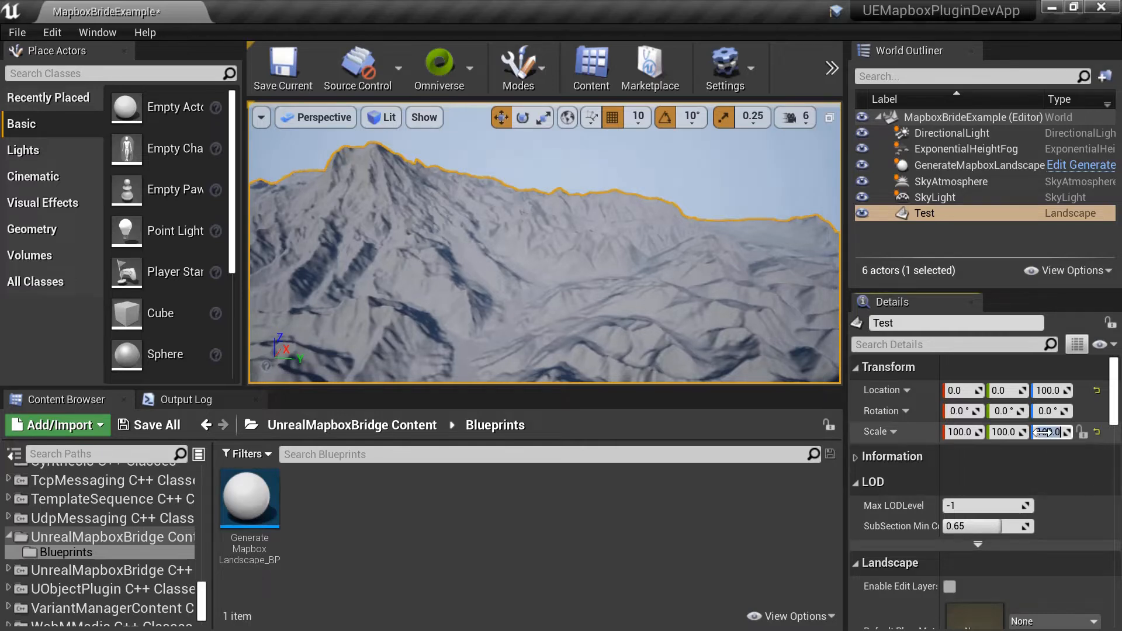
text(75)
key(Return)
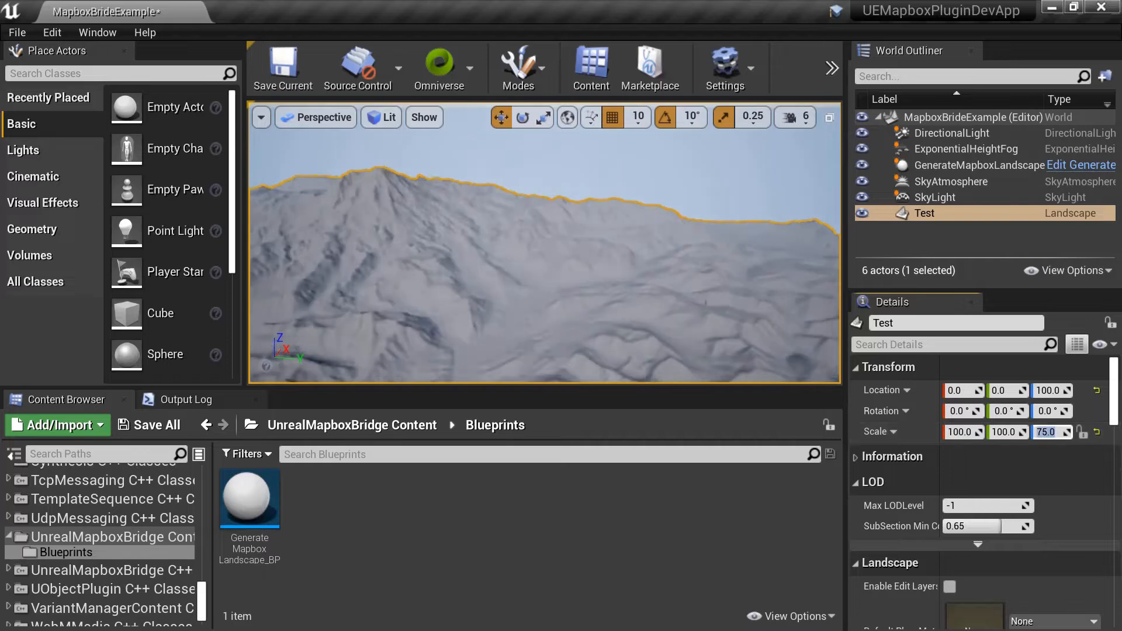
right_drag(705, 304, 481, 321)
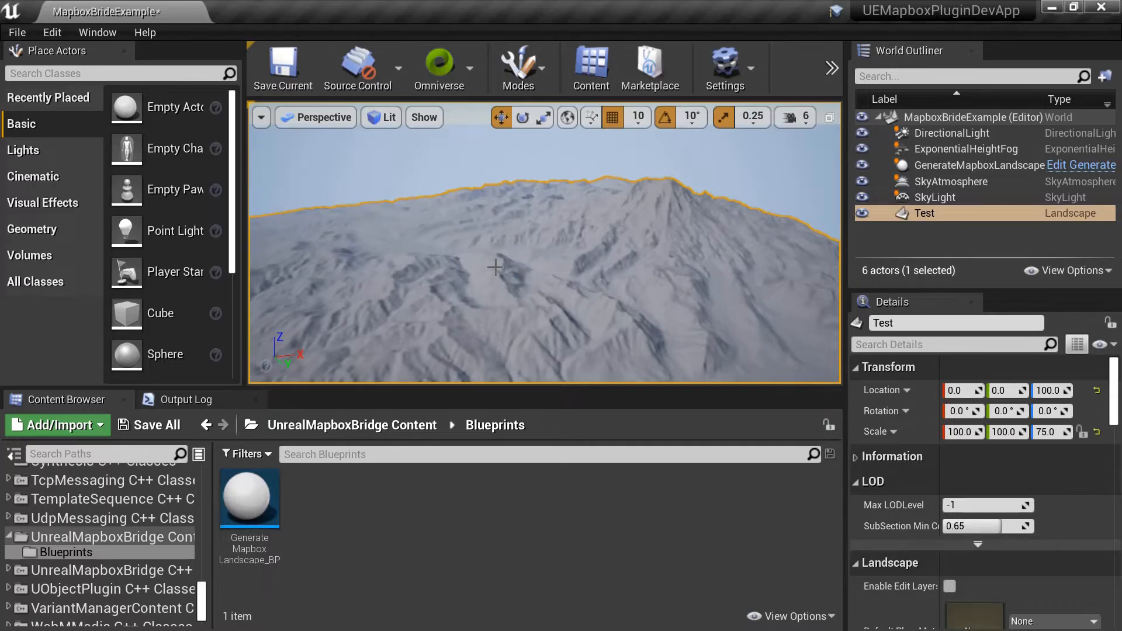
- Bring the Unreal Mapbox Bridge map back into view and select a tile covering the western part of the Great Salt Lake
click(1077, 9)
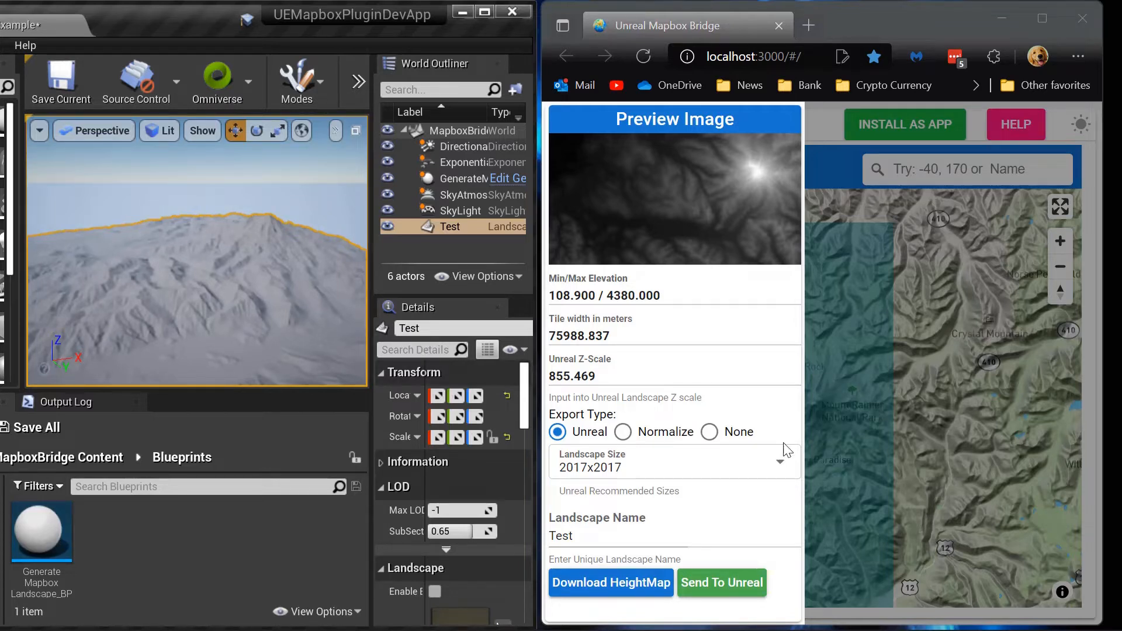
click(678, 527)
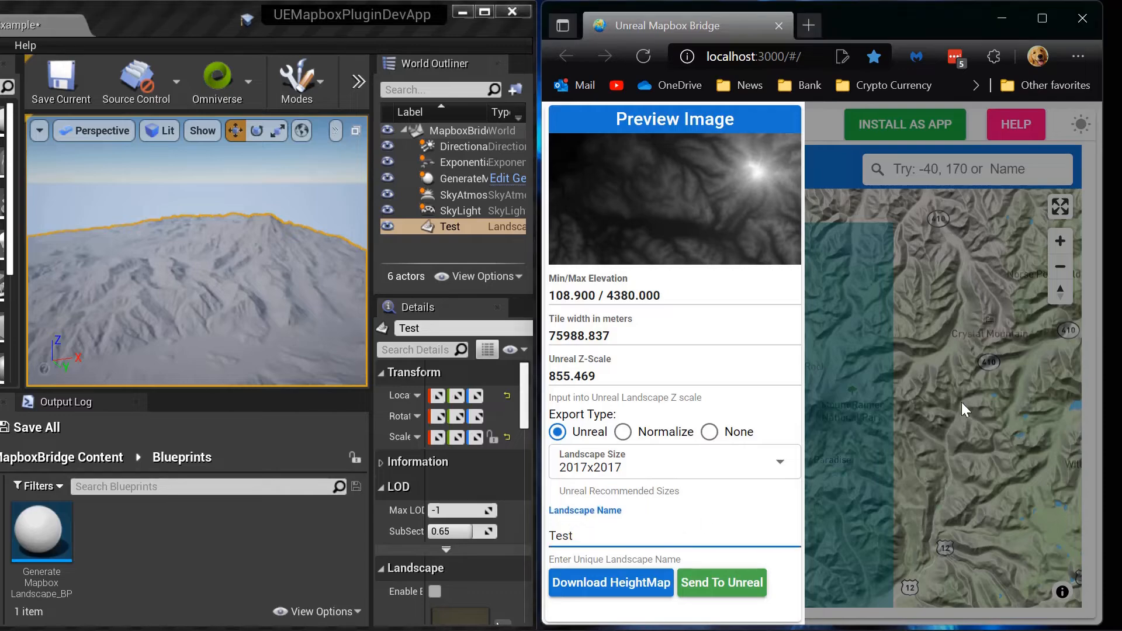
click(923, 387)
scroll(882, 363, down, 5)
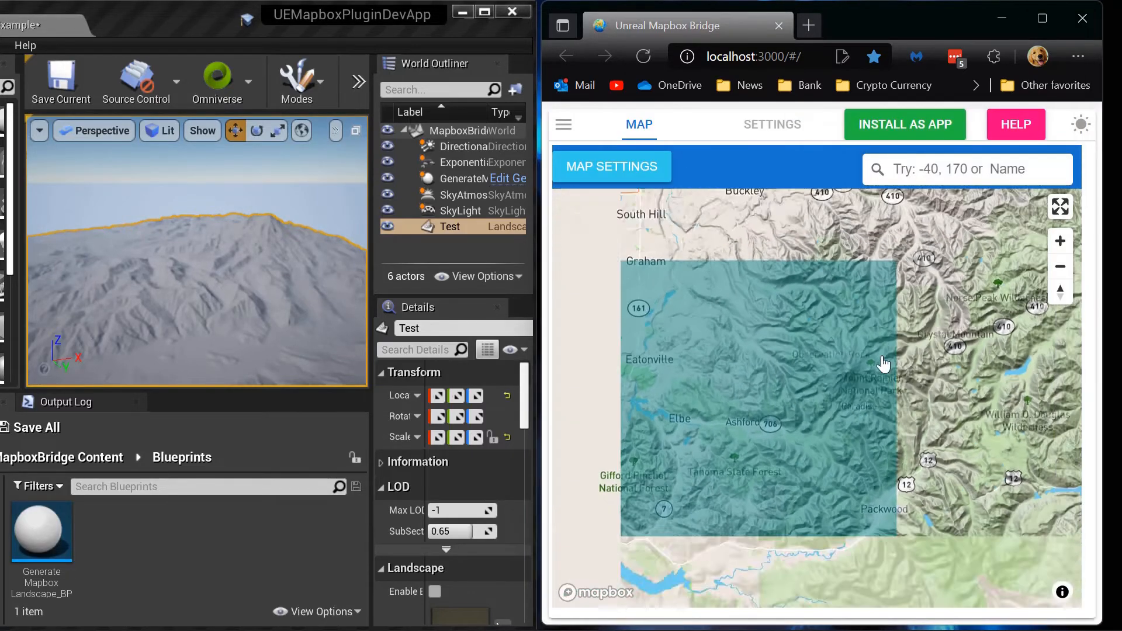
drag(943, 413, 725, 291)
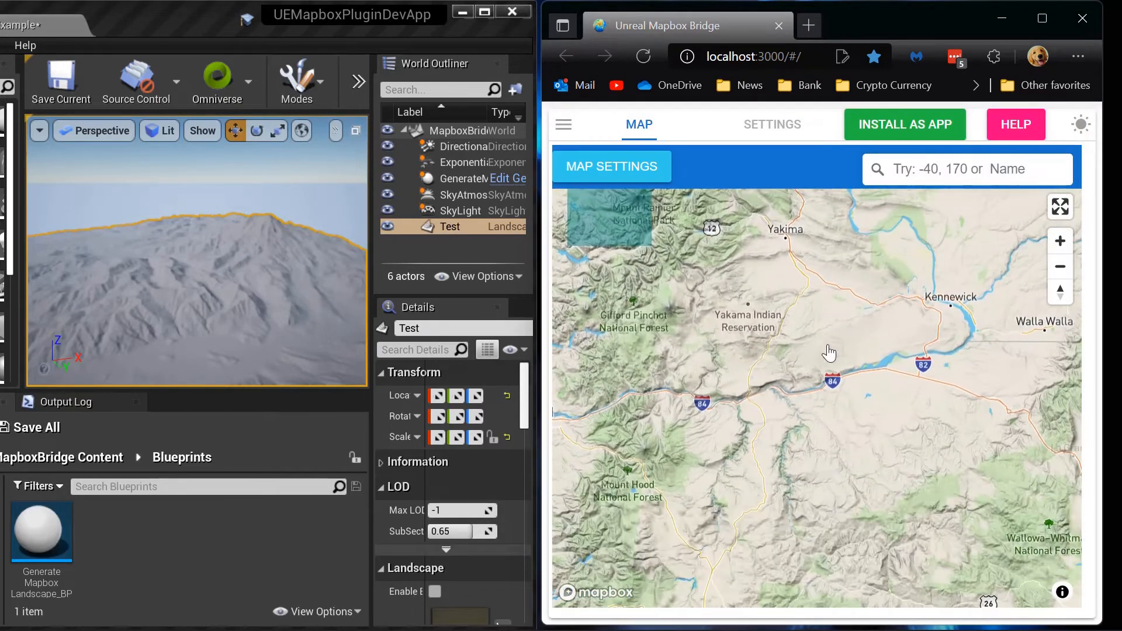
drag(830, 356, 602, 258)
drag(860, 437, 672, 293)
scroll(760, 368, down, 3)
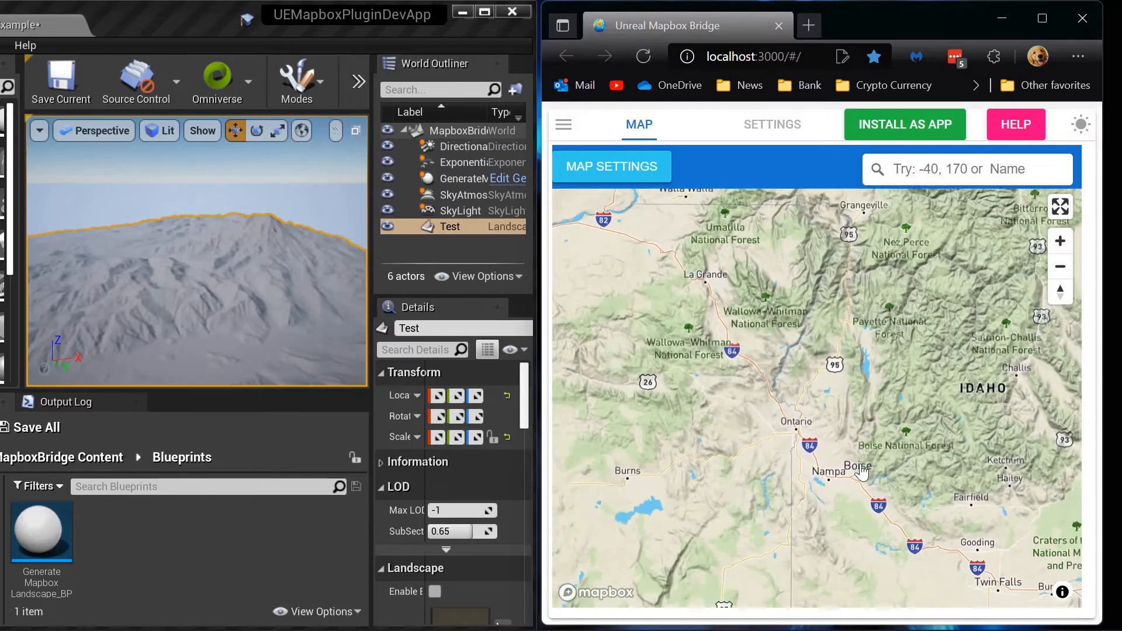
drag(901, 526, 687, 386)
scroll(771, 375, up, 1)
scroll(772, 380, up, 5)
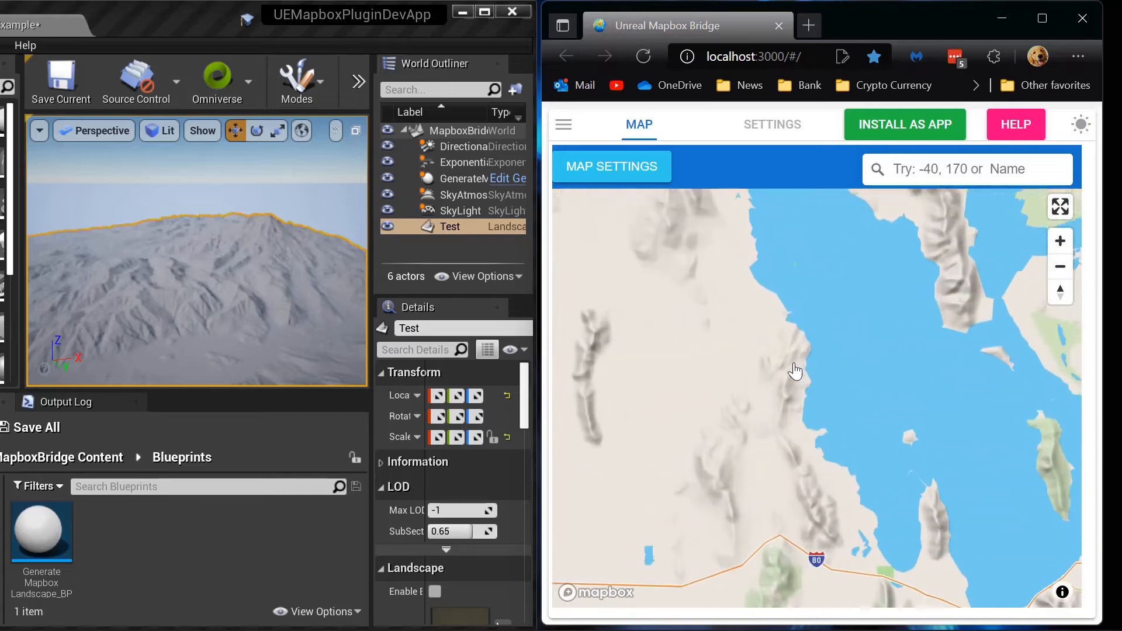
click(781, 411)
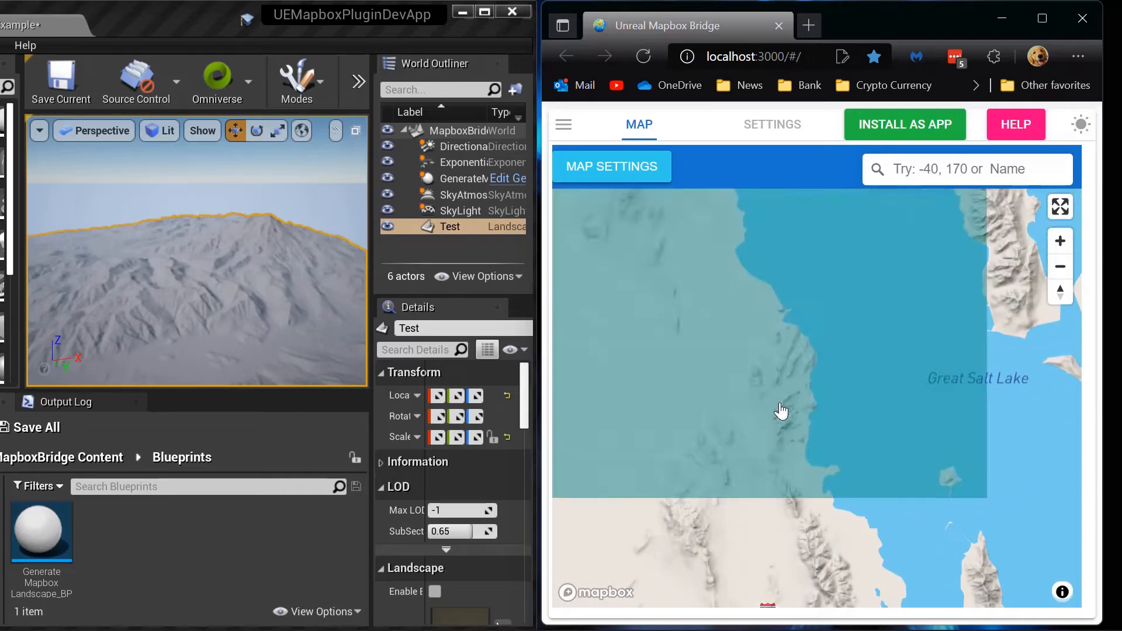
- Name the new landscape Lake, download the tile's heightmap and send it to Unreal
click(565, 125)
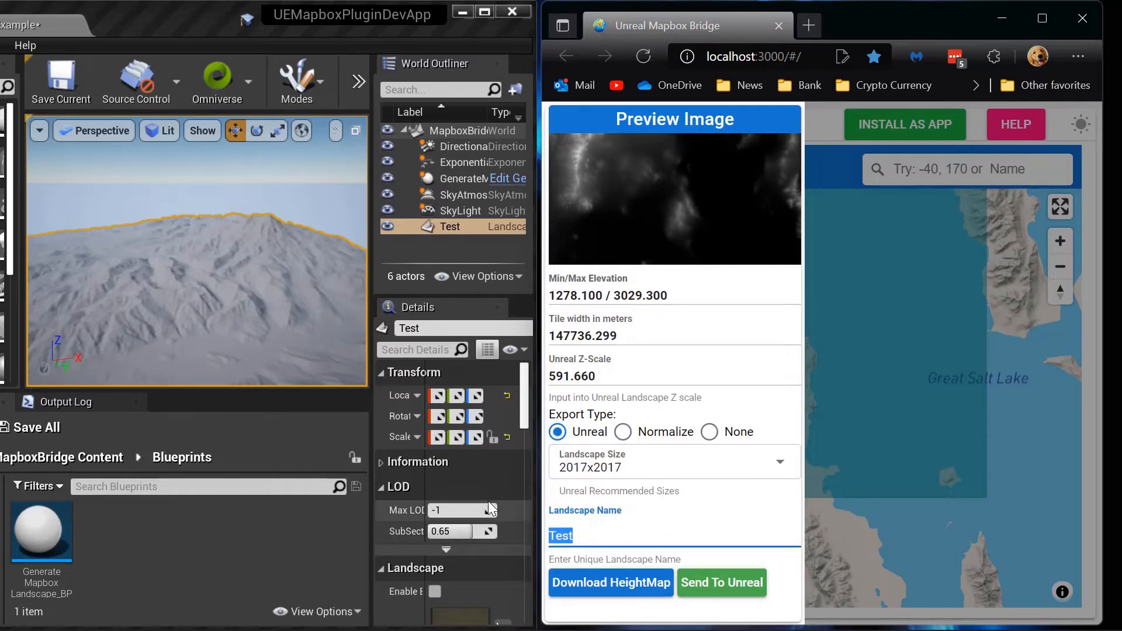
text(Lake)
click(612, 589)
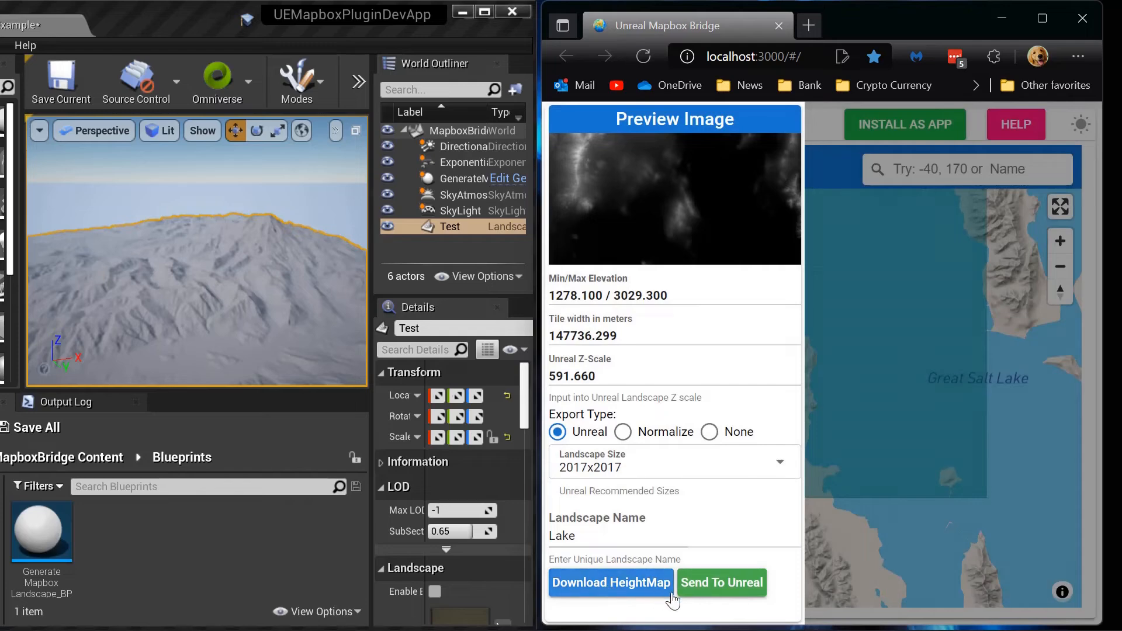
click(716, 583)
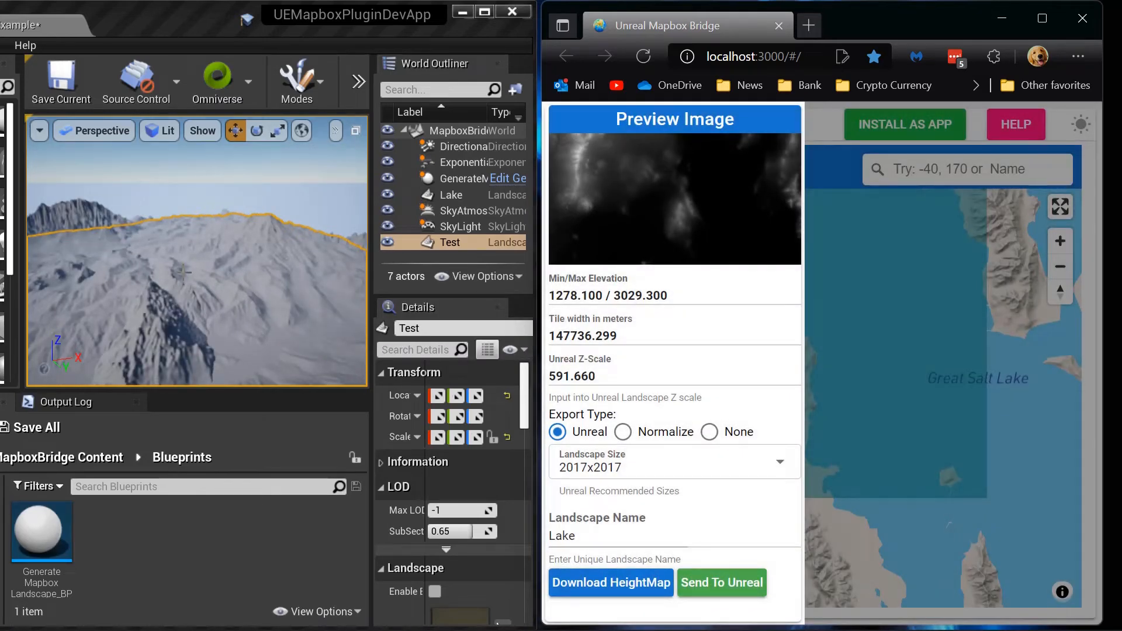
- Return to the full-screen Unreal editor and raise the Test landscape above the Lake landscape, to a Z location of about 43790
click(184, 272)
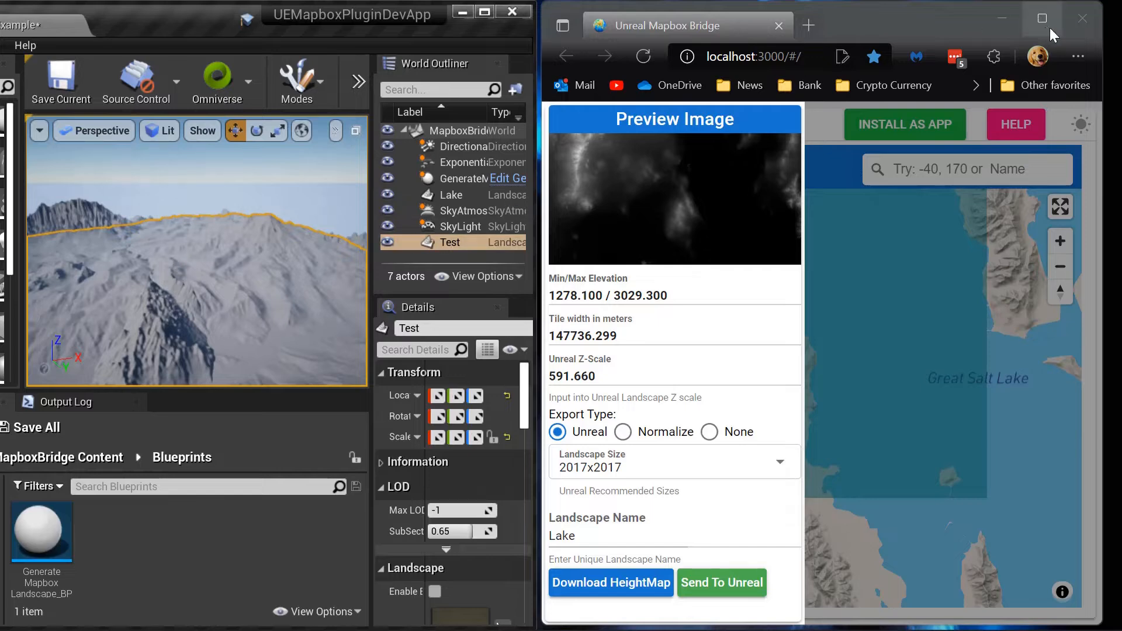
click(1002, 18)
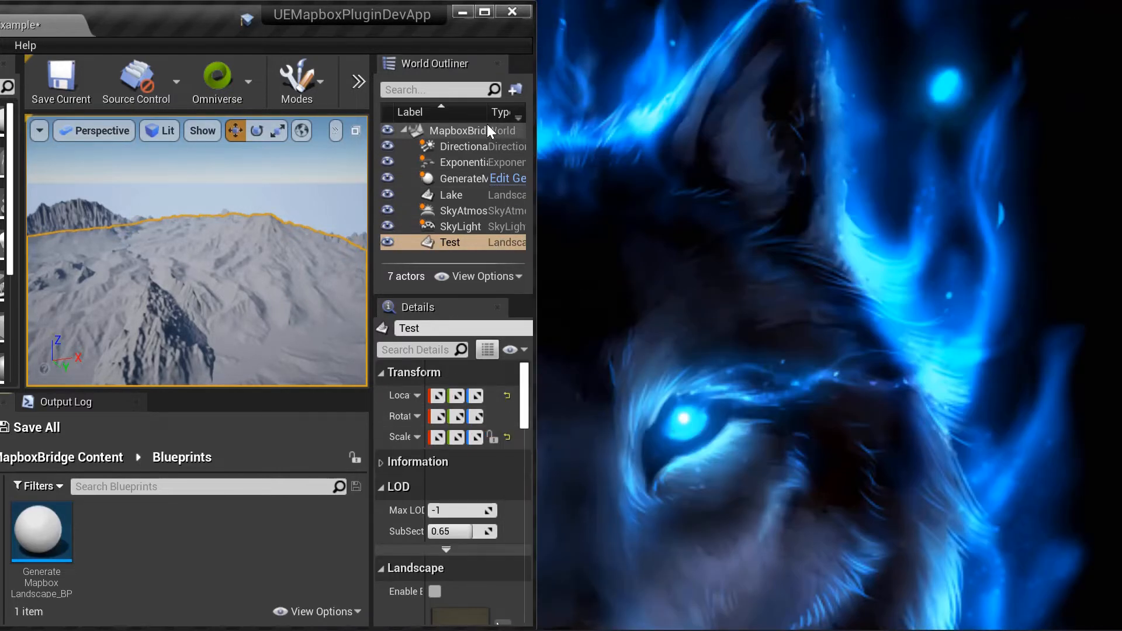
click(485, 14)
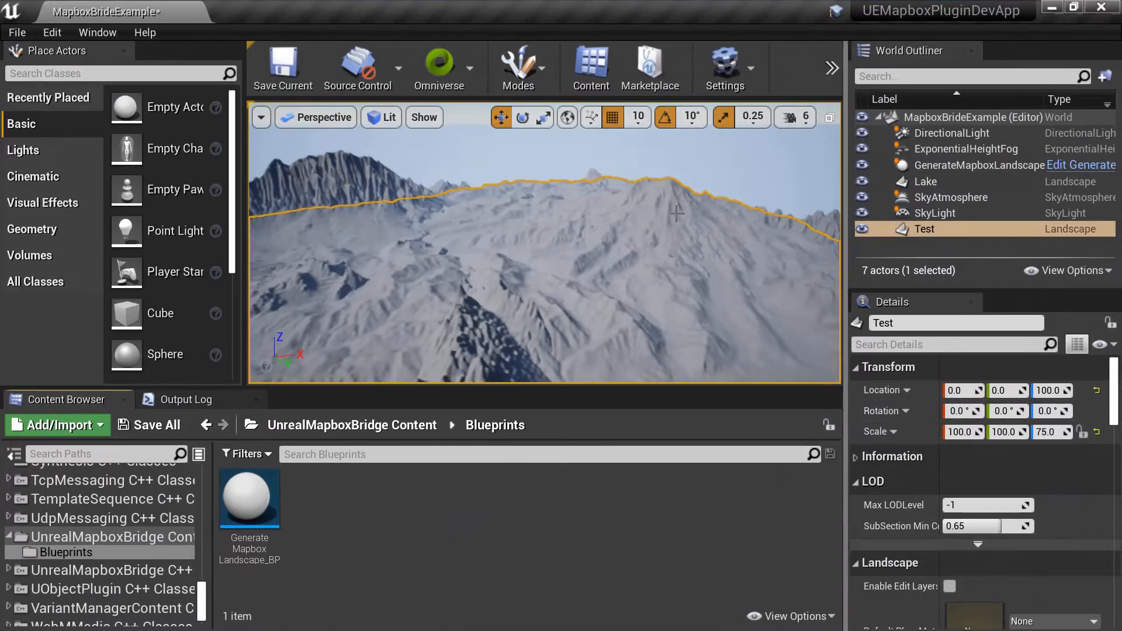
key(f)
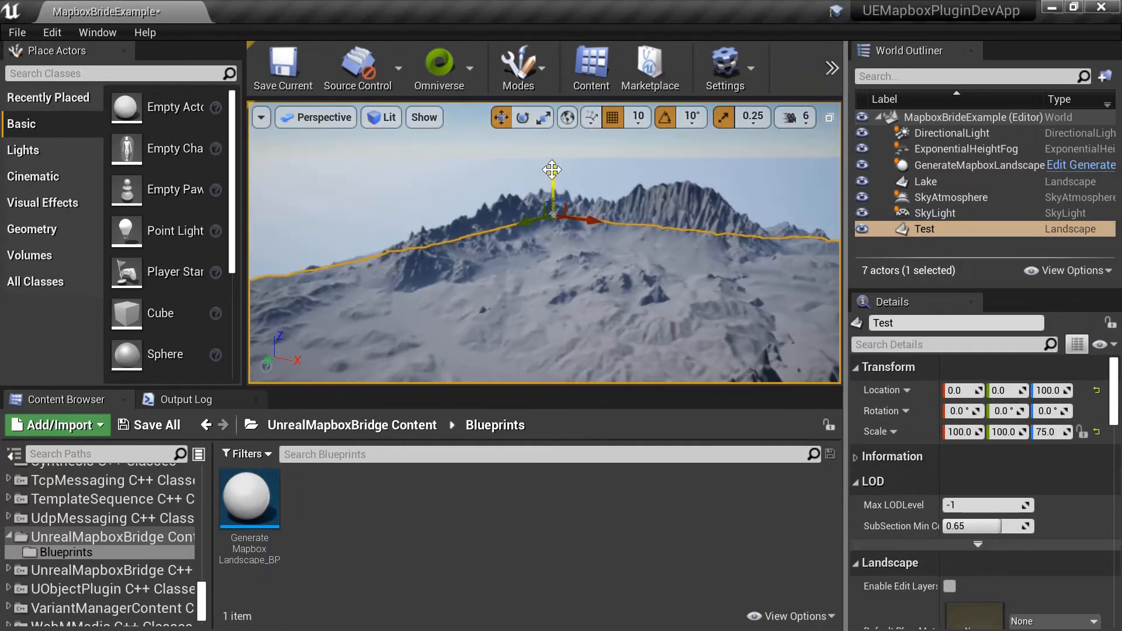
drag(553, 163, 545, 102)
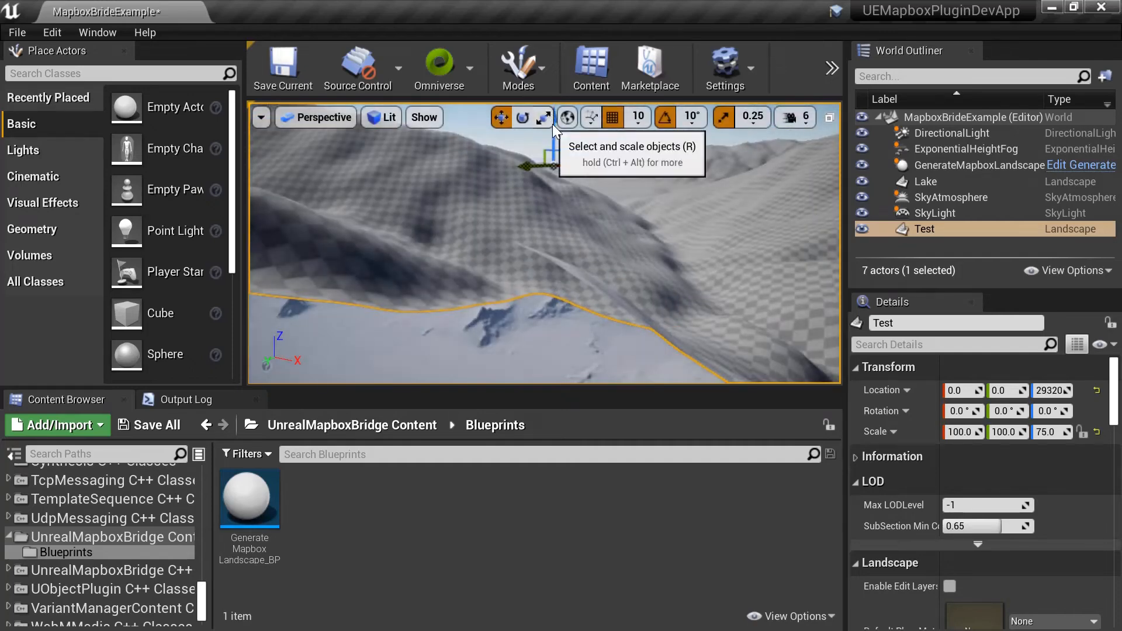
click(560, 125)
drag(556, 131, 559, 97)
- Try a Z scale of 50 on the Lake landscape and reduce it further to 25
click(551, 267)
mouse_move(551, 266)
right_down()
mouse_move(638, 284)
mouse_move(608, 292)
mouse_move(551, 269)
right_up()
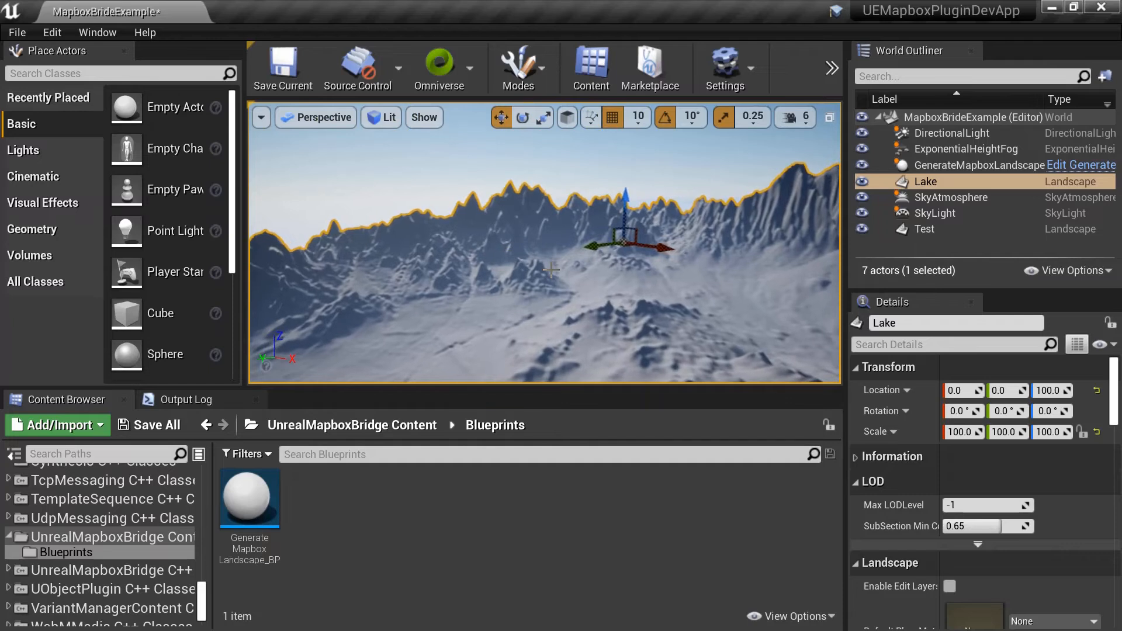
click(1050, 432)
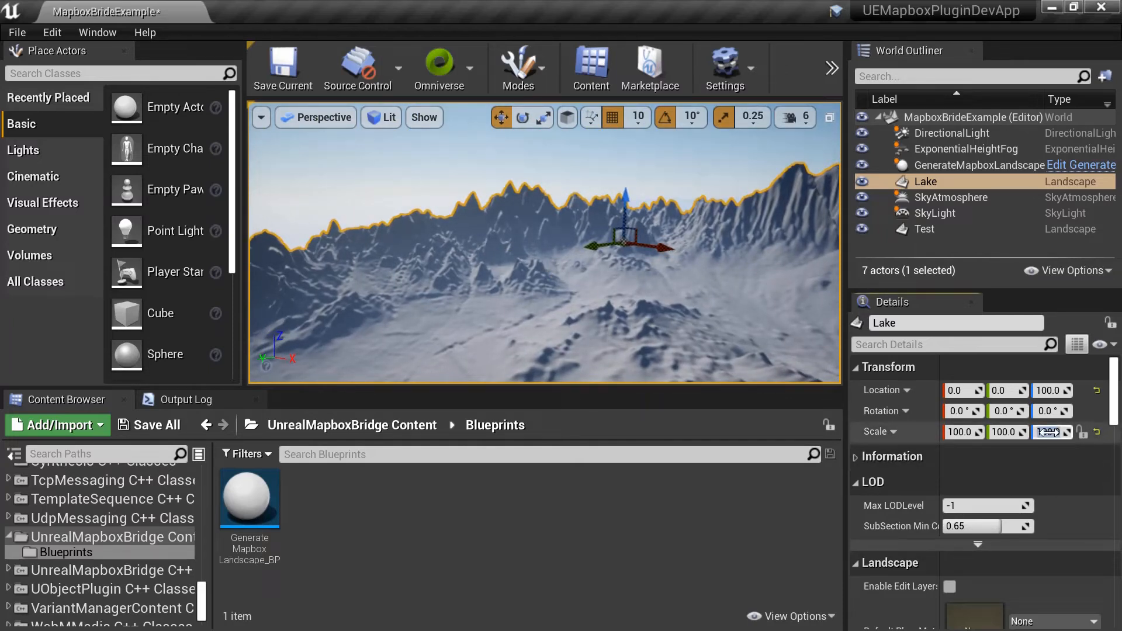
text(50)
key(Return)
right_drag(650, 286, 2, 310)
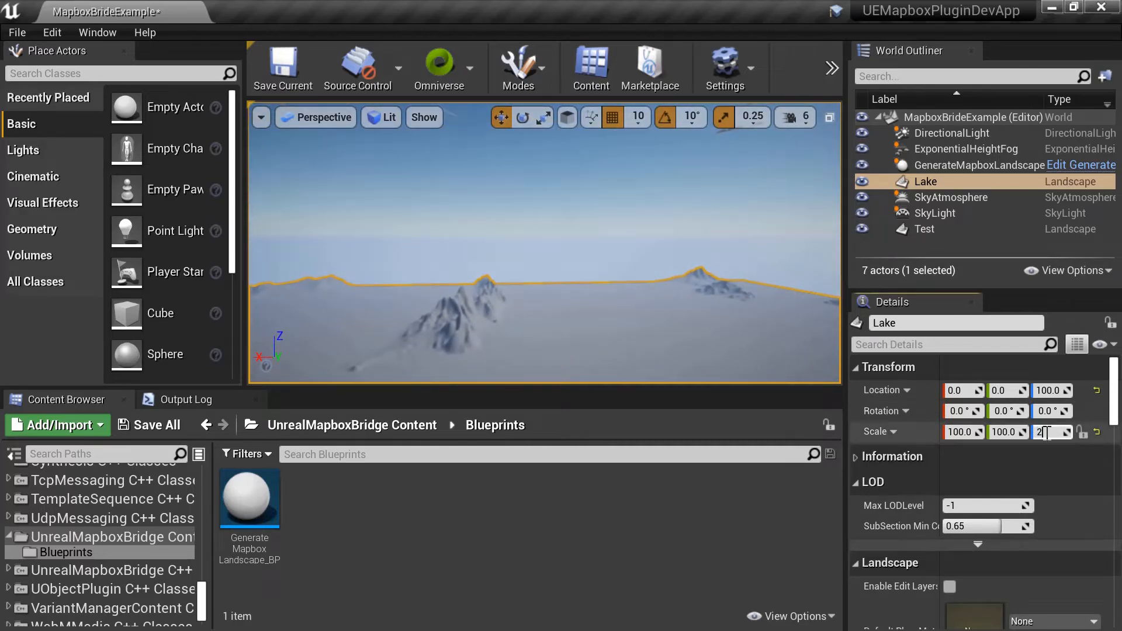
key(Return)
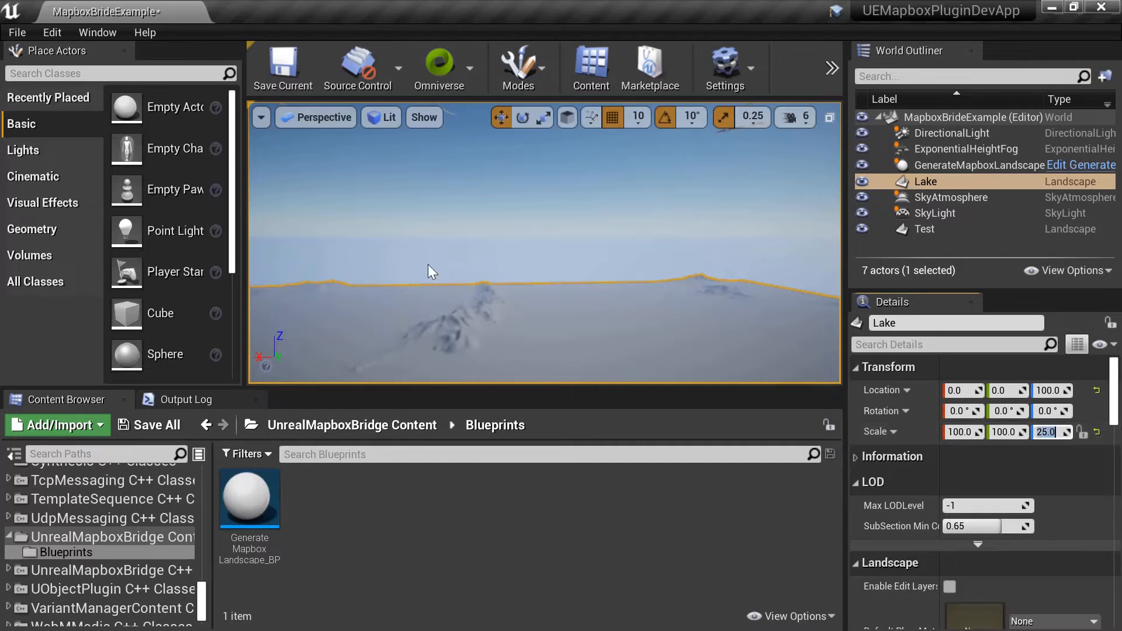
right_drag(445, 280, 1109, 332)
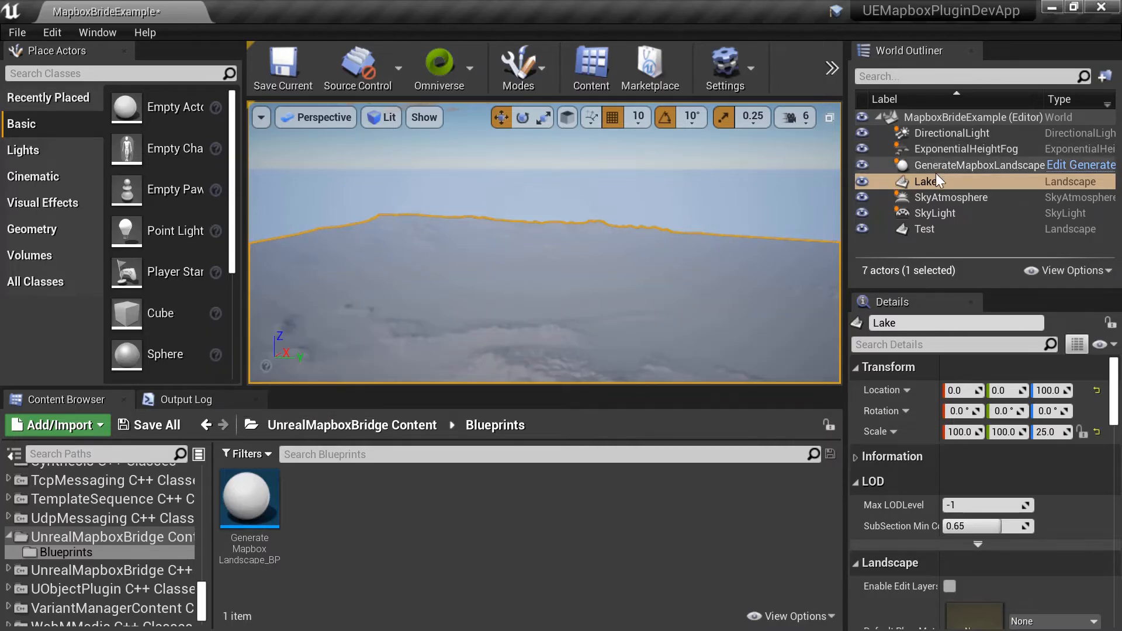
- Lower the Test landscape to a Z location of about 11030 and move it along negative Y beside the Lake landscape
click(943, 228)
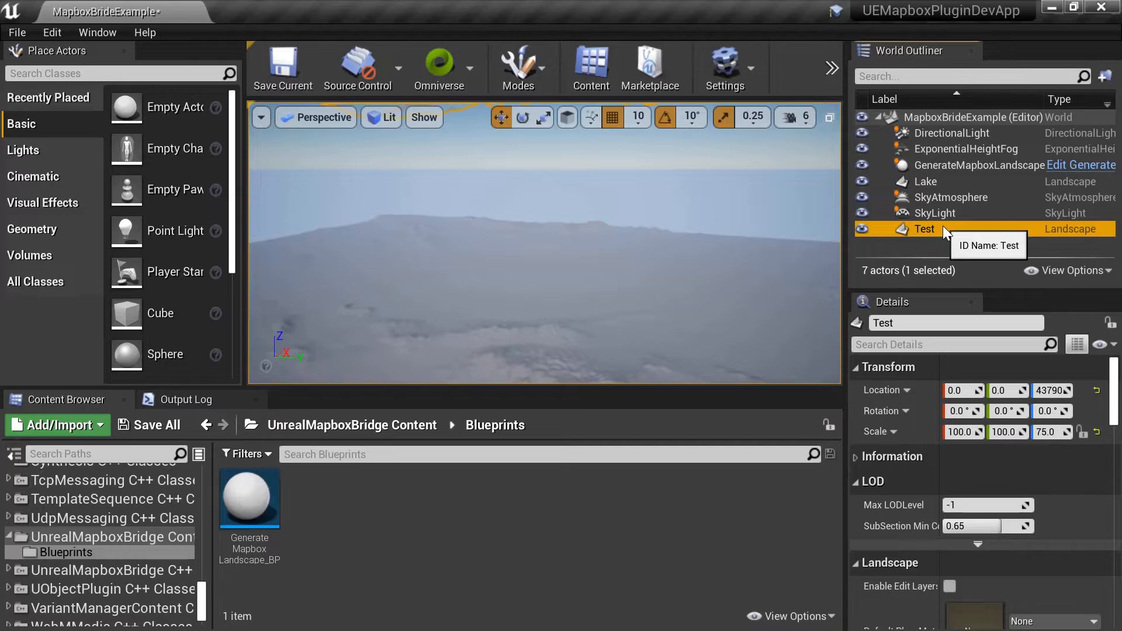
right_click(942, 226)
click(966, 162)
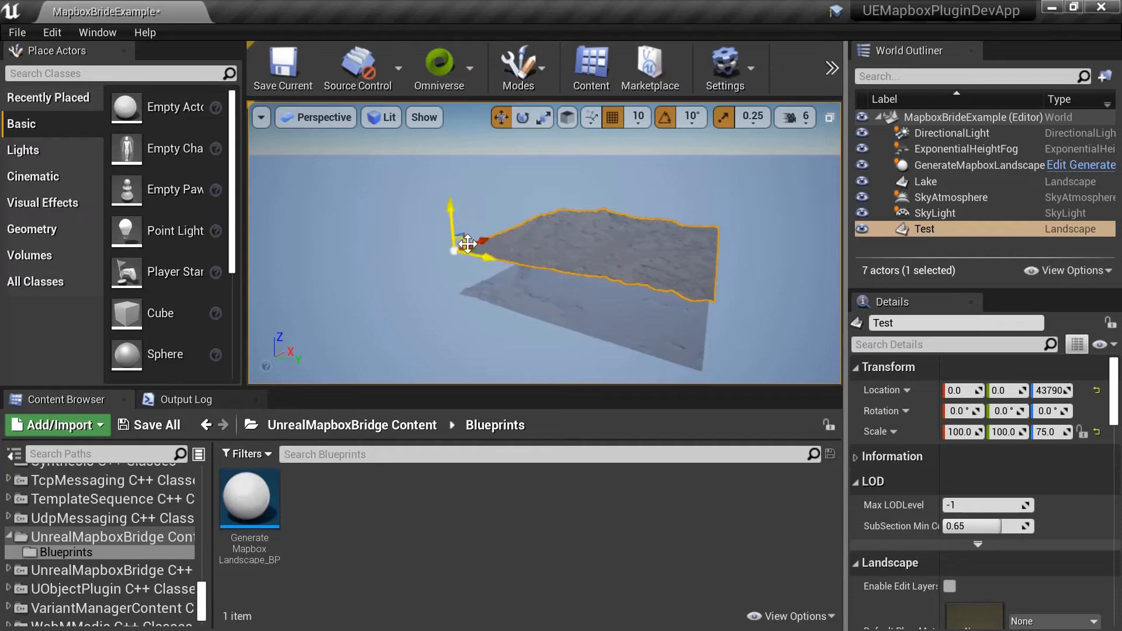
drag(477, 255, 335, 225)
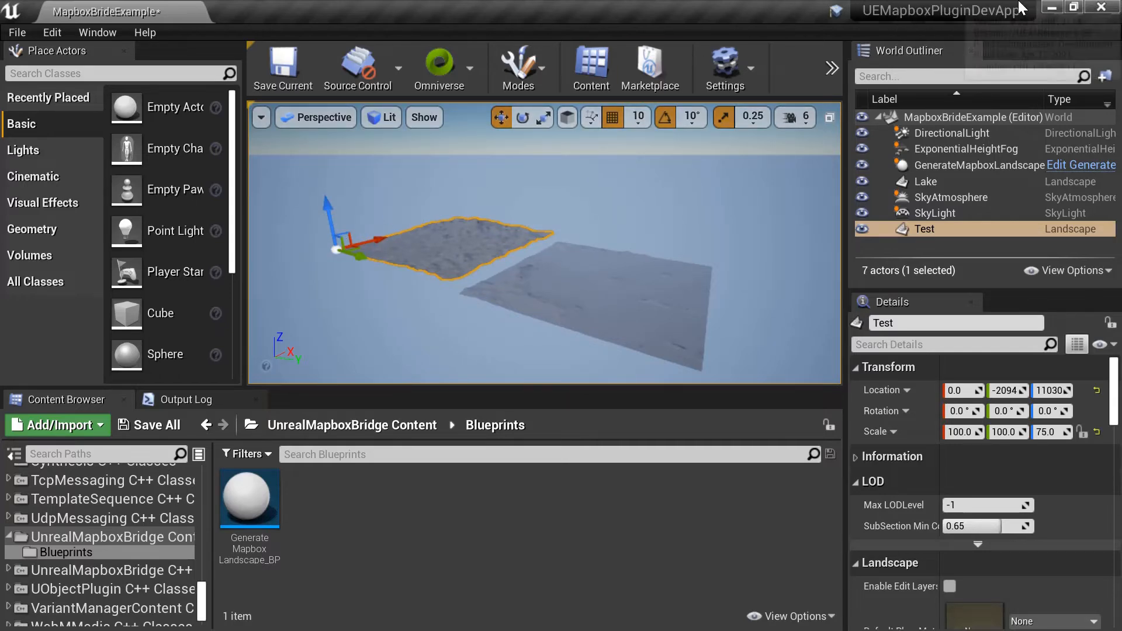
- Switch to the Unreal Mapbox Bridge page in Edge, show it full screen and close the developer tools
click(1052, 7)
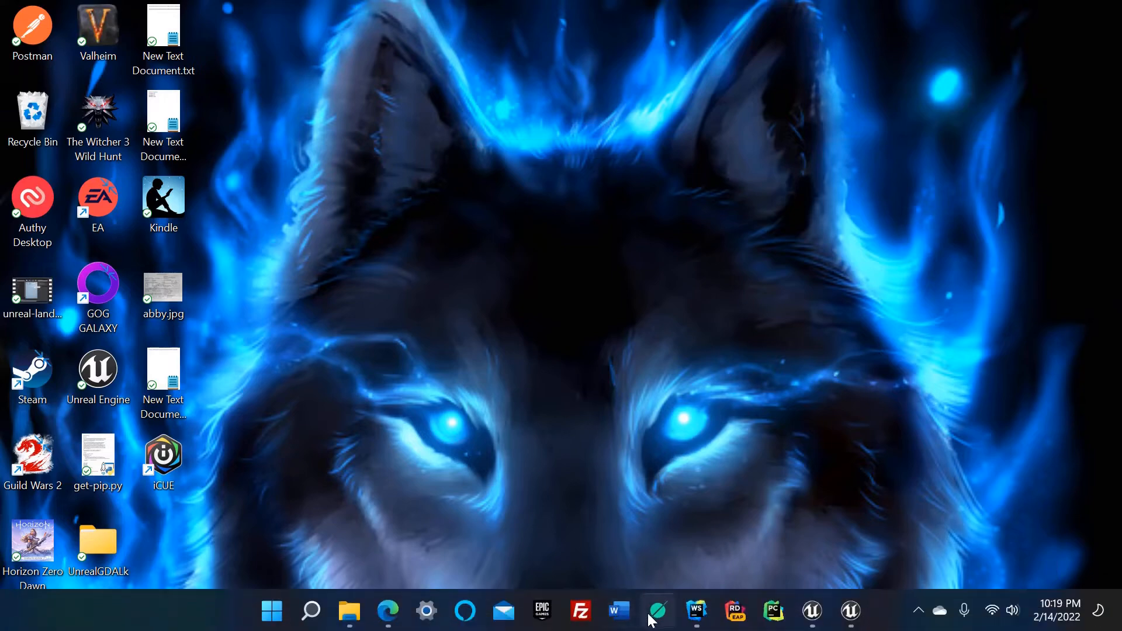
click(388, 611)
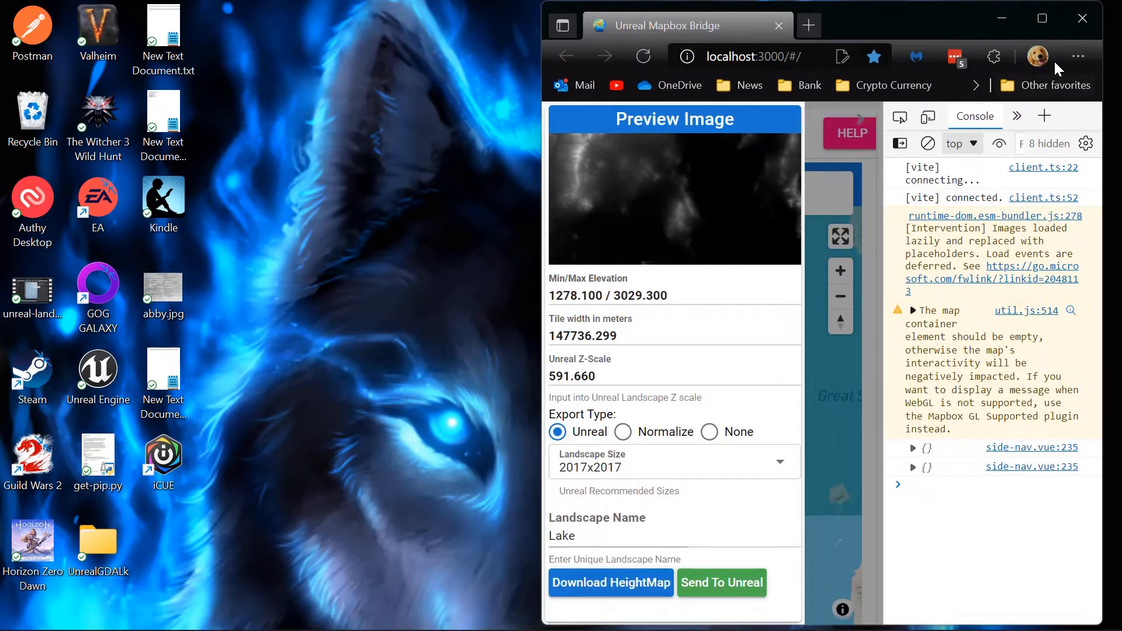
click(1048, 26)
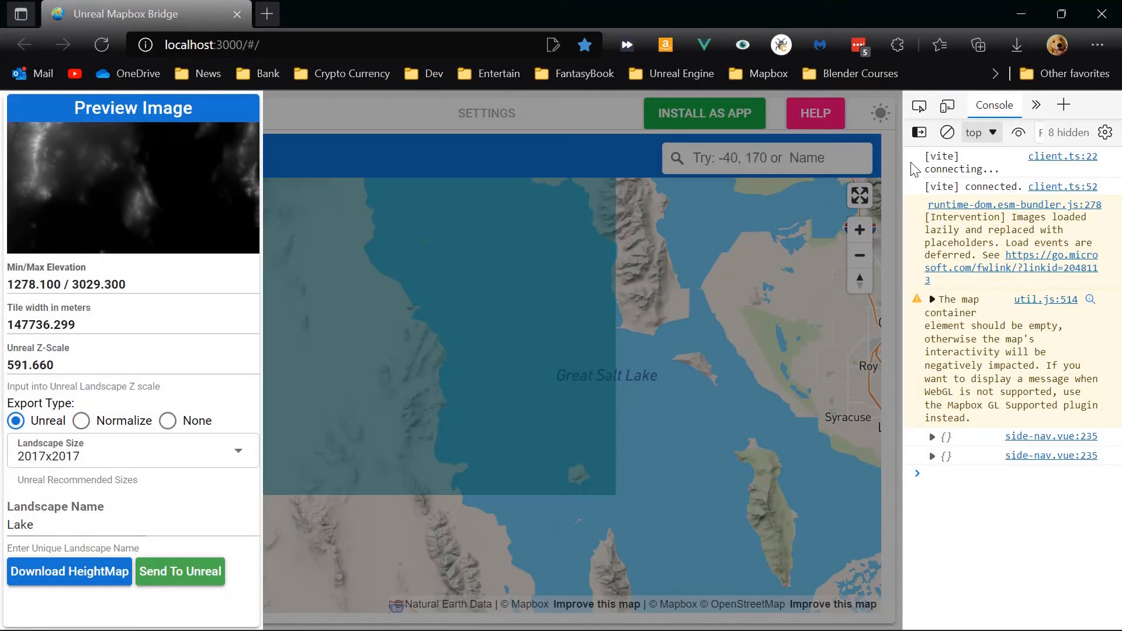
key(F12)
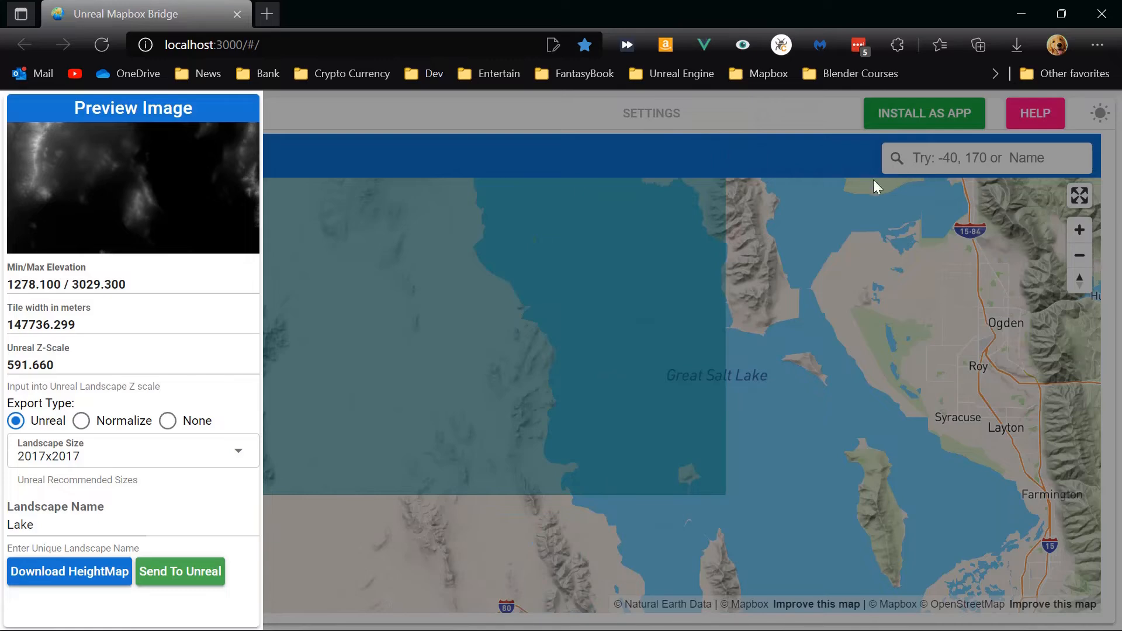
click(624, 324)
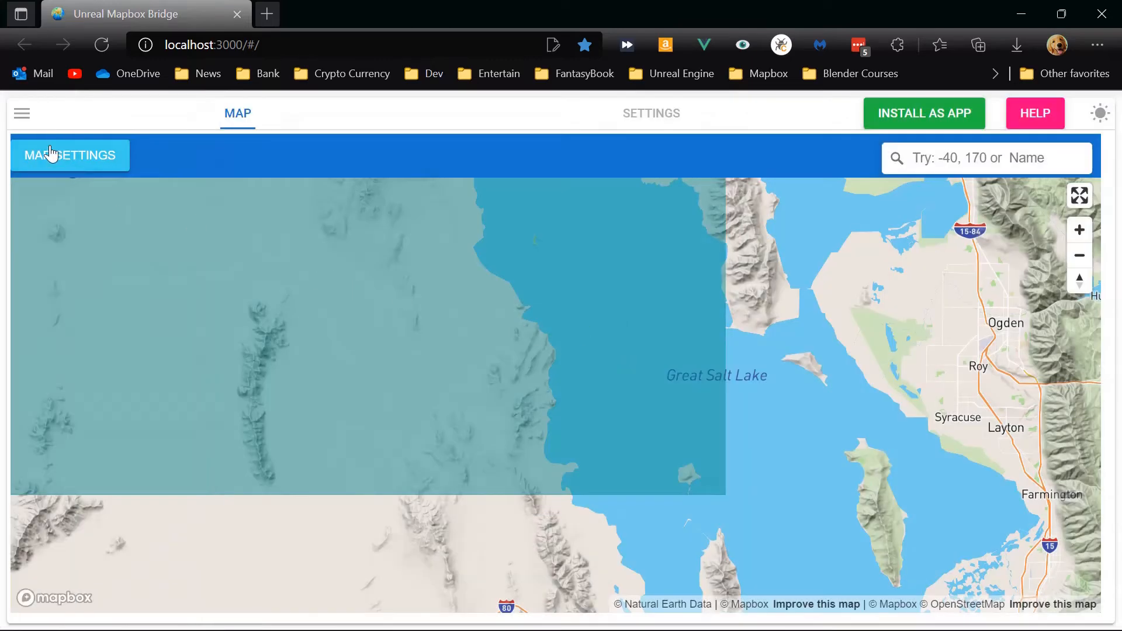
click(23, 114)
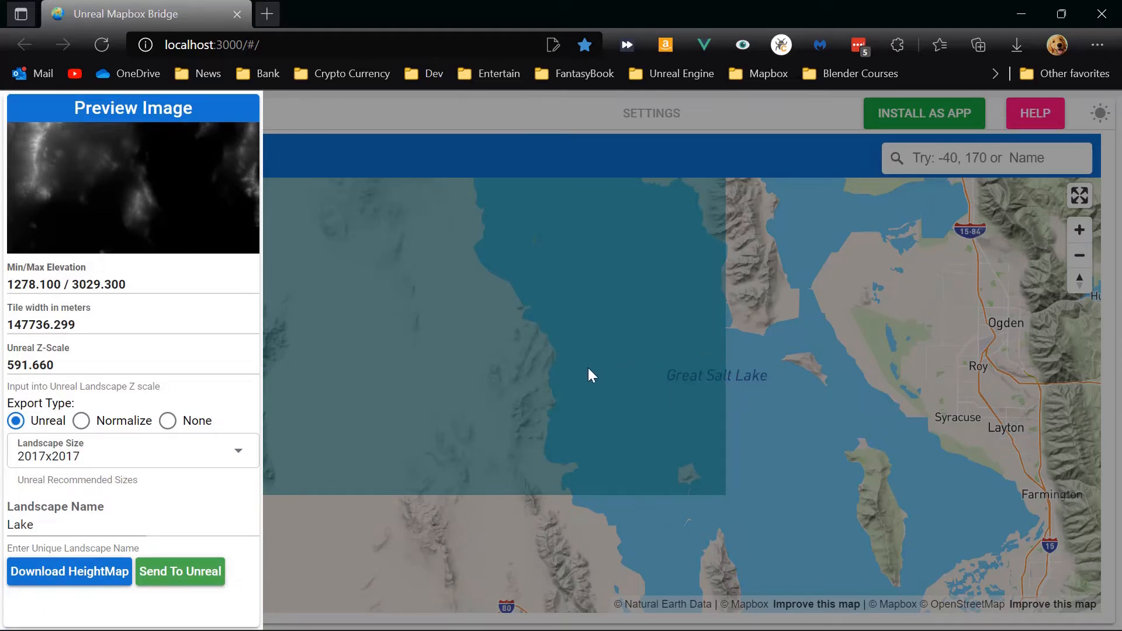
right_click(622, 350)
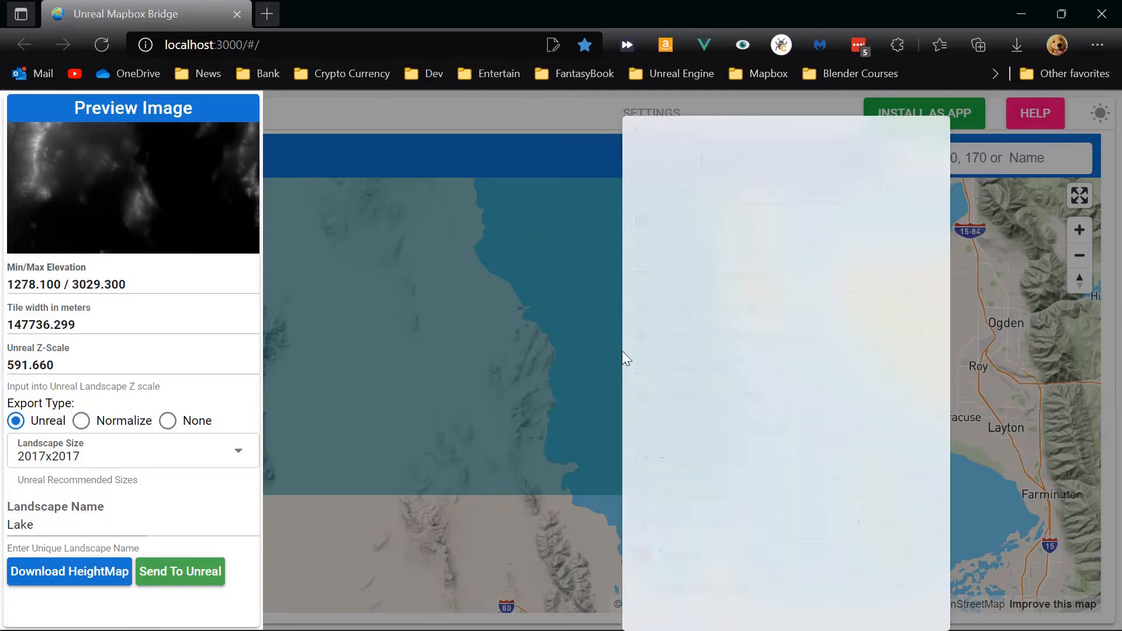
- Close the preview panel and browse the map from the Great Salt Lake across Utah, Colorado and the Pacific Northwest to western Canada
click(565, 386)
scroll(532, 421, down, 5)
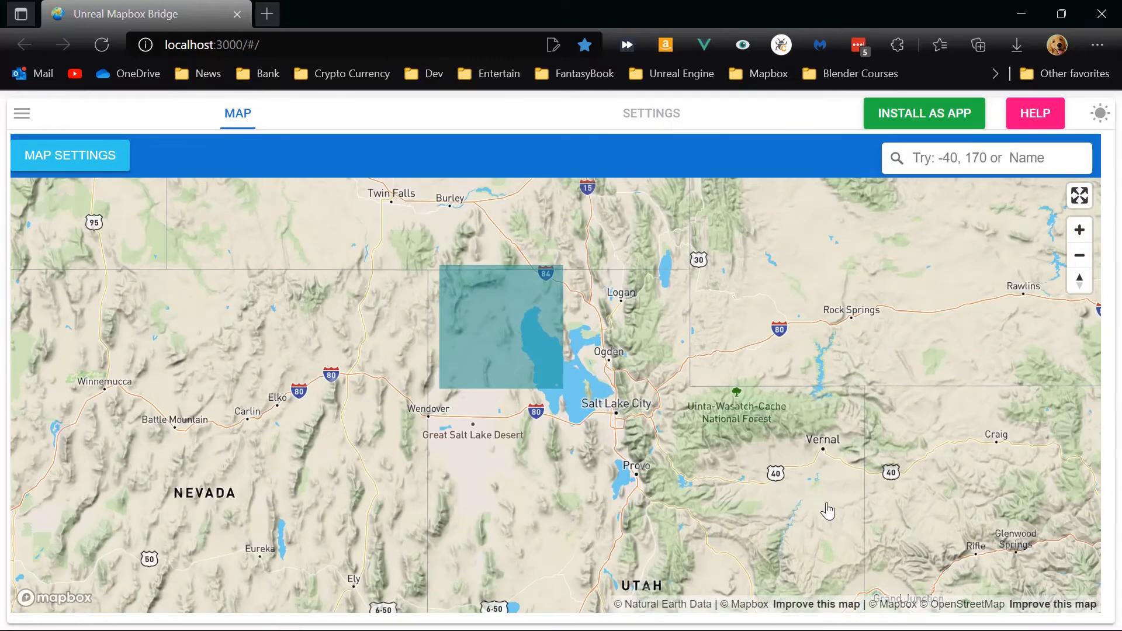
drag(826, 503, 568, 307)
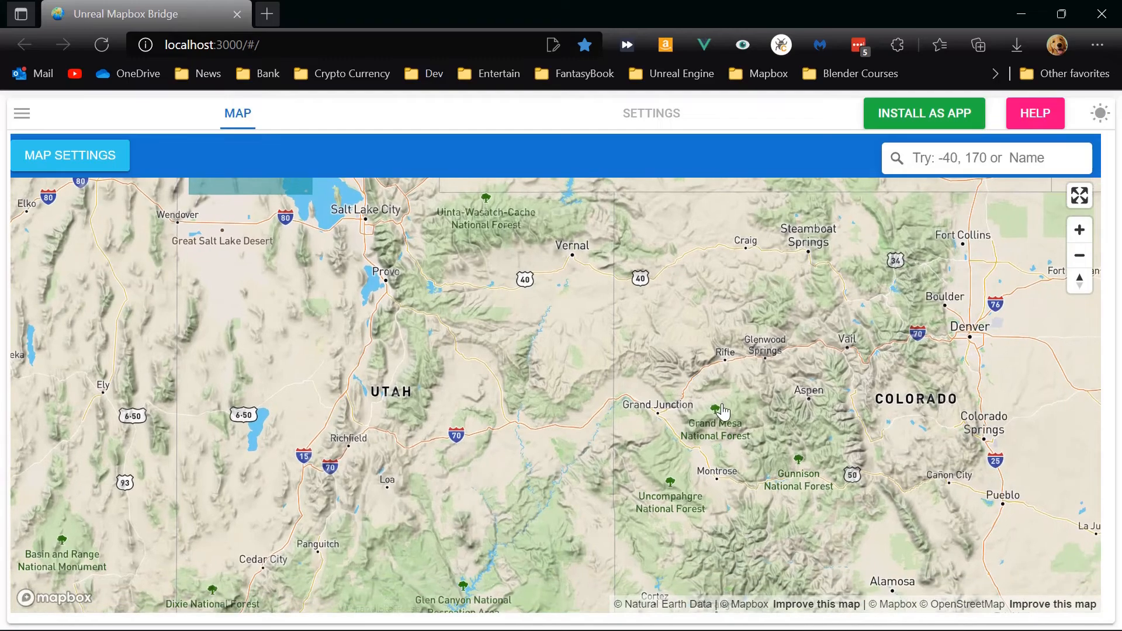
scroll(722, 368, down, 3)
drag(665, 351, 838, 457)
drag(314, 325, 393, 567)
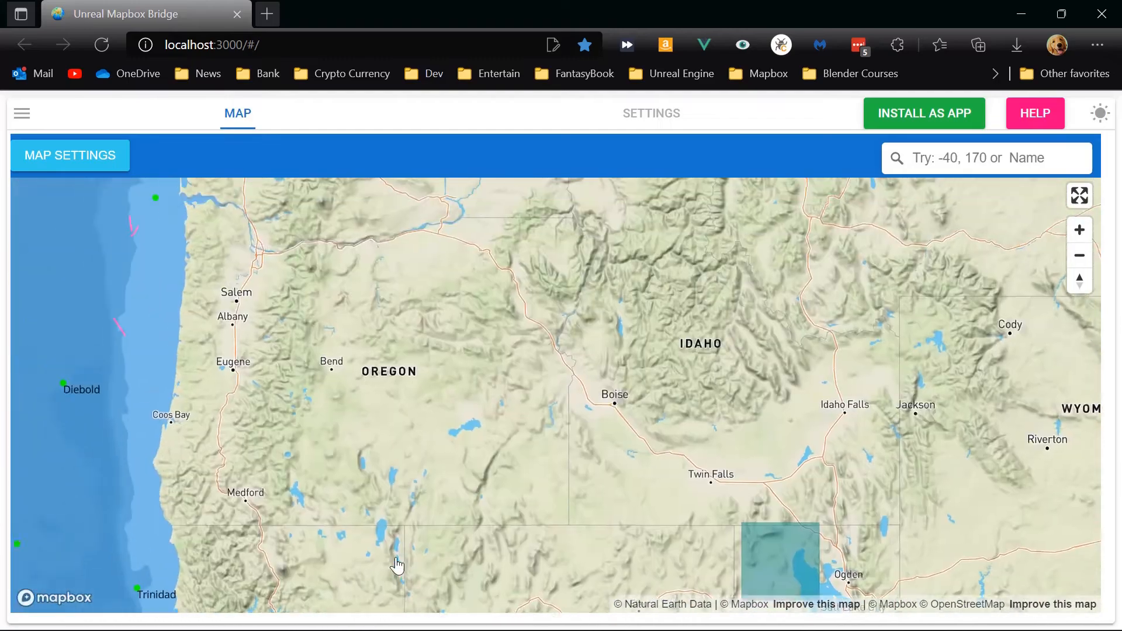
drag(388, 318, 334, 501)
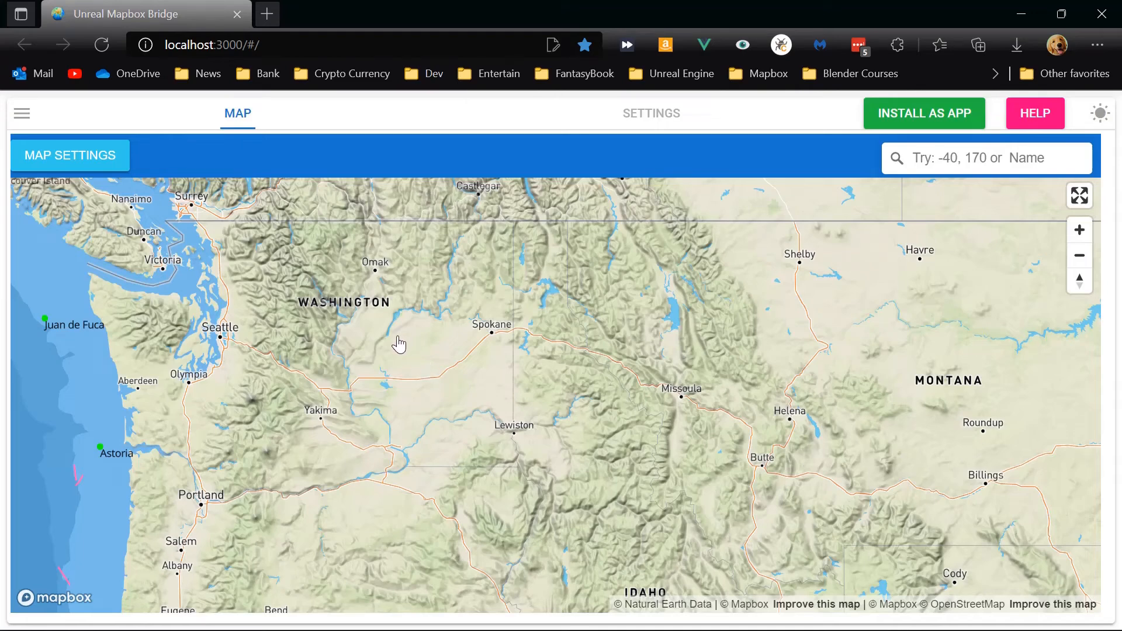
drag(380, 345, 300, 519)
drag(645, 345, 526, 470)
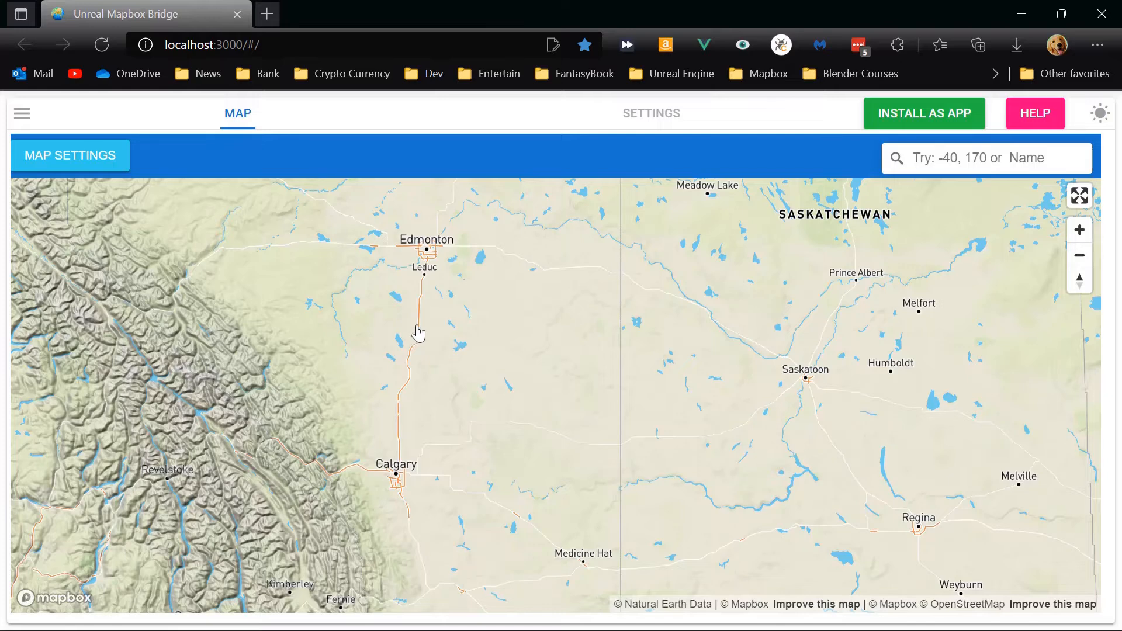
drag(419, 333, 511, 357)
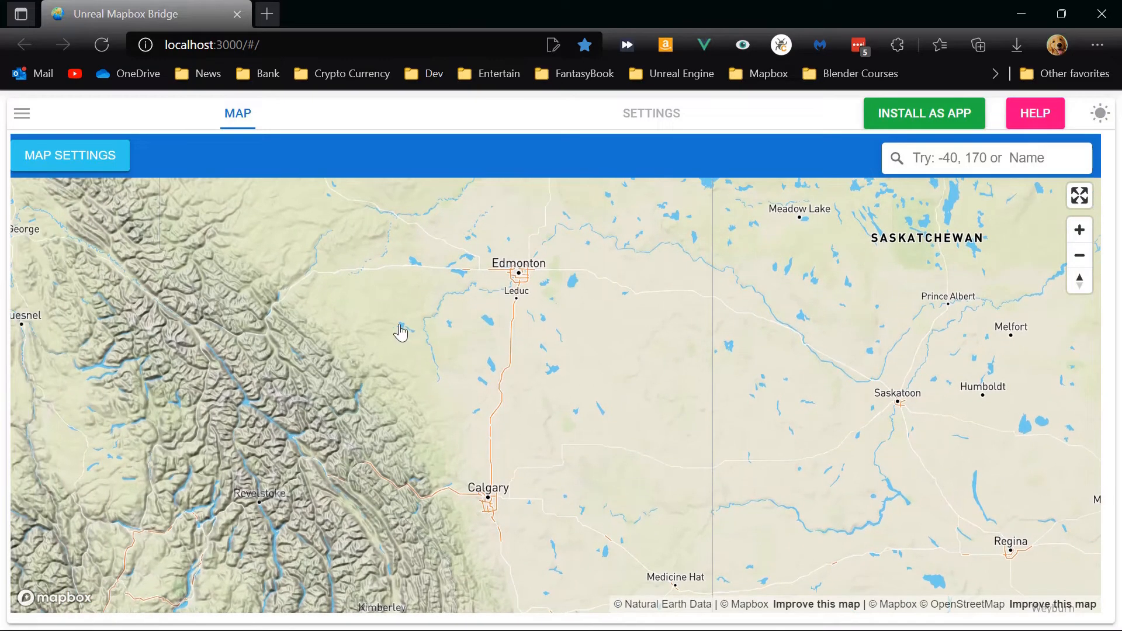
scroll(376, 381, down, 3)
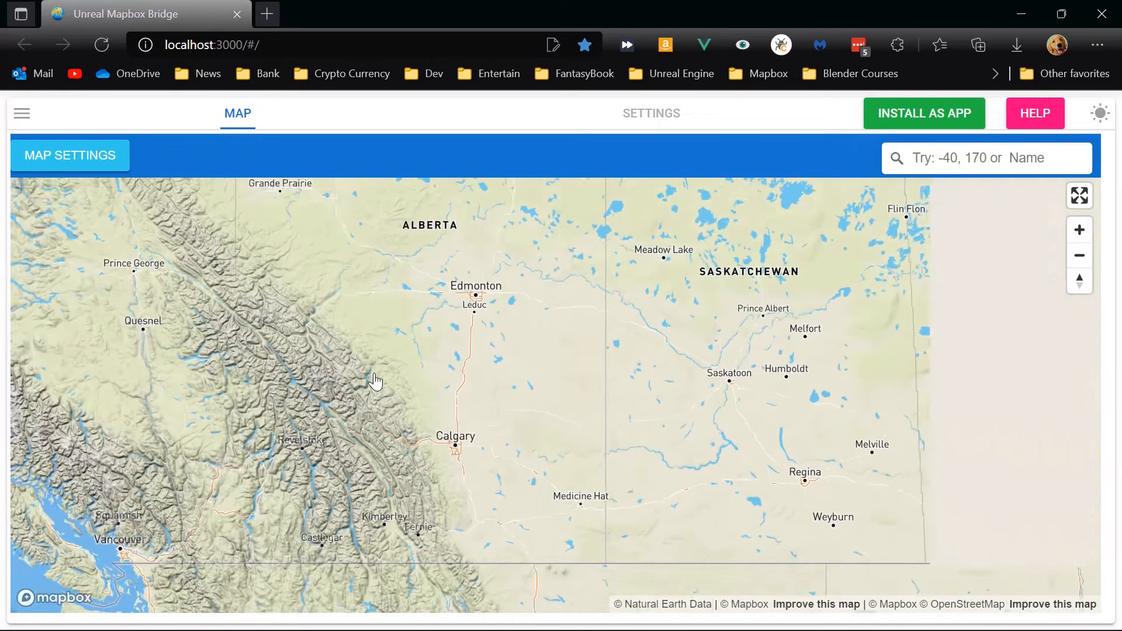
drag(347, 385, 412, 267)
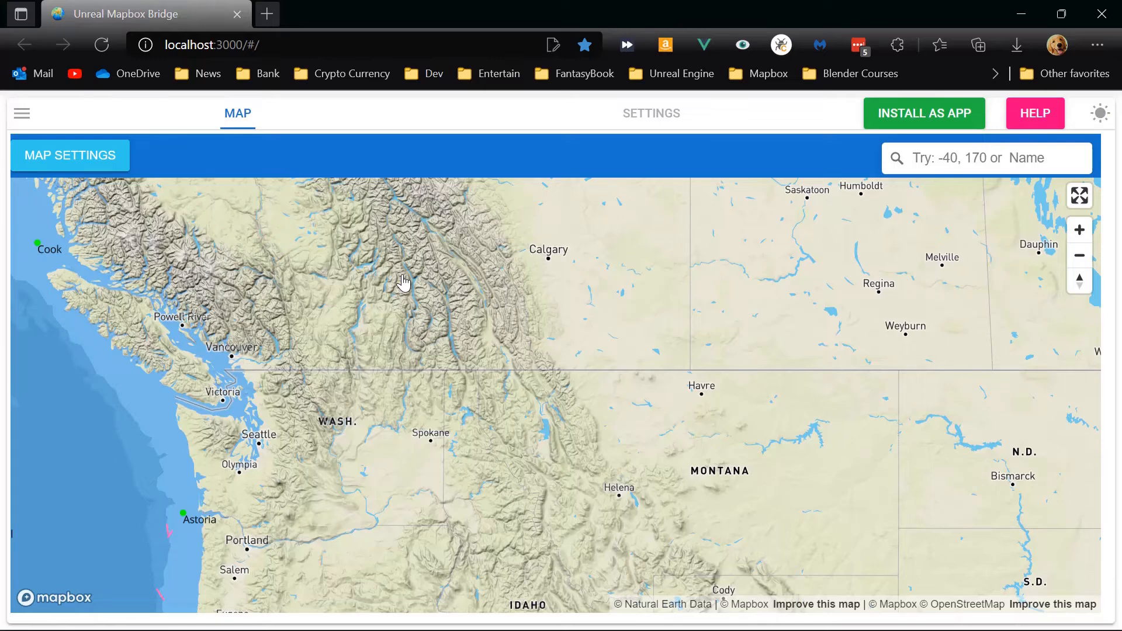
- Review the bridge settings for the Mapbox access token, style URL, base API URL and raster DEM endpoint
click(647, 114)
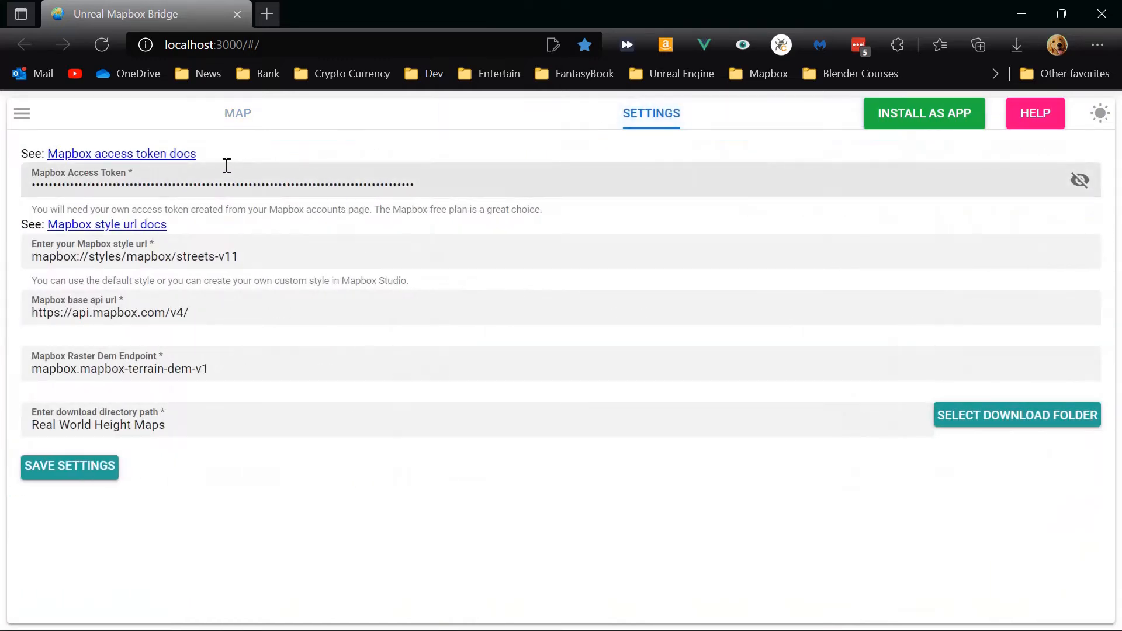
drag(134, 185, 99, 254)
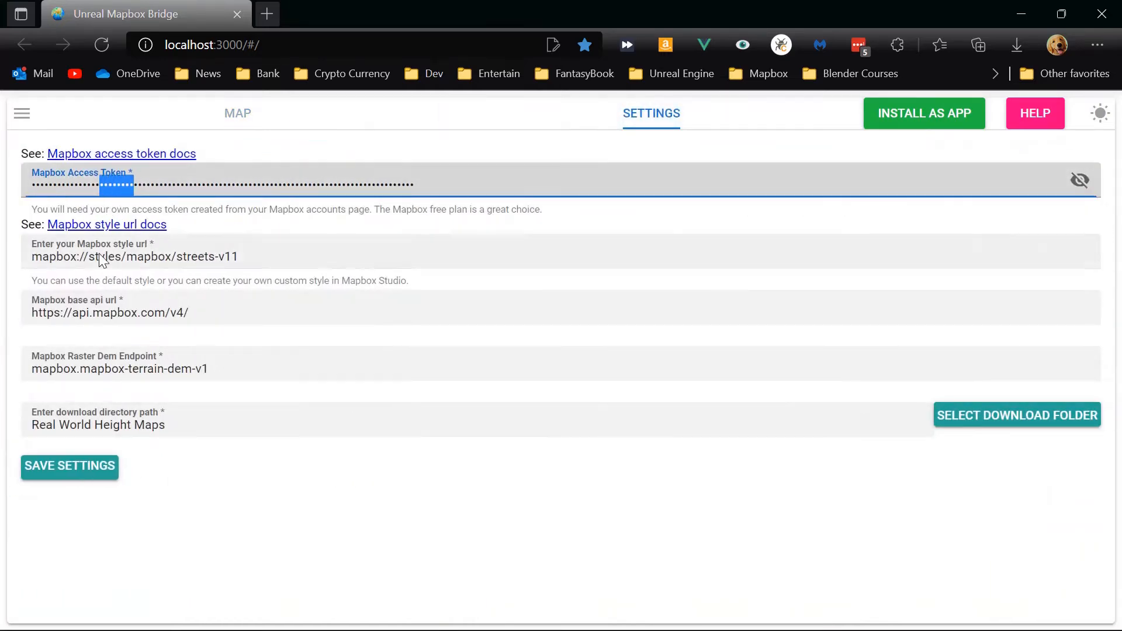
click(39, 185)
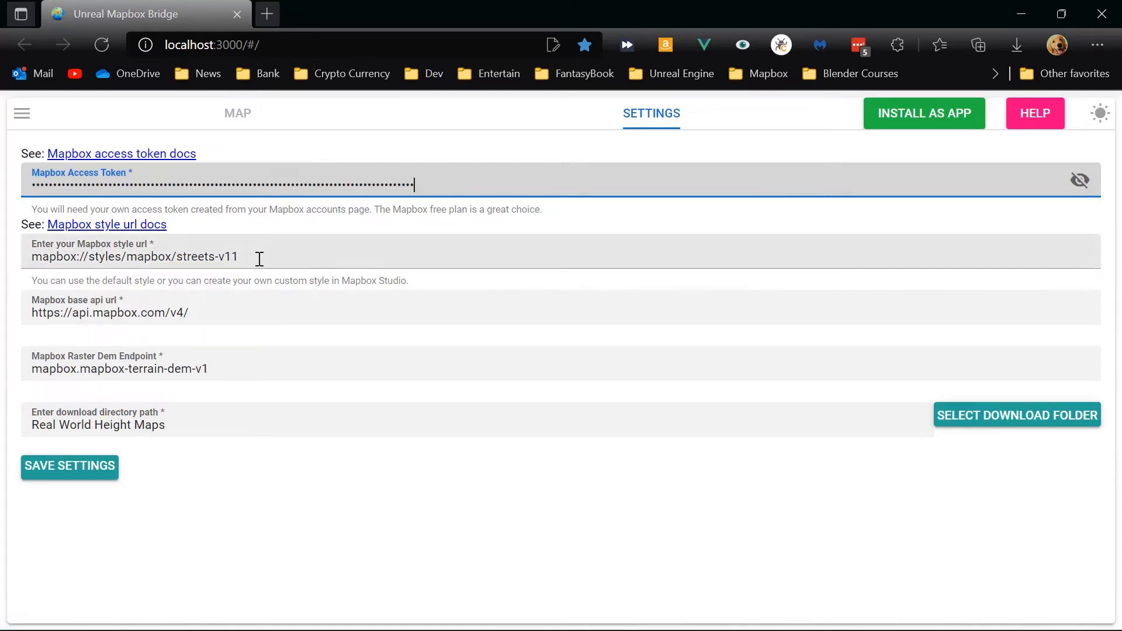
drag(255, 260, 3, 270)
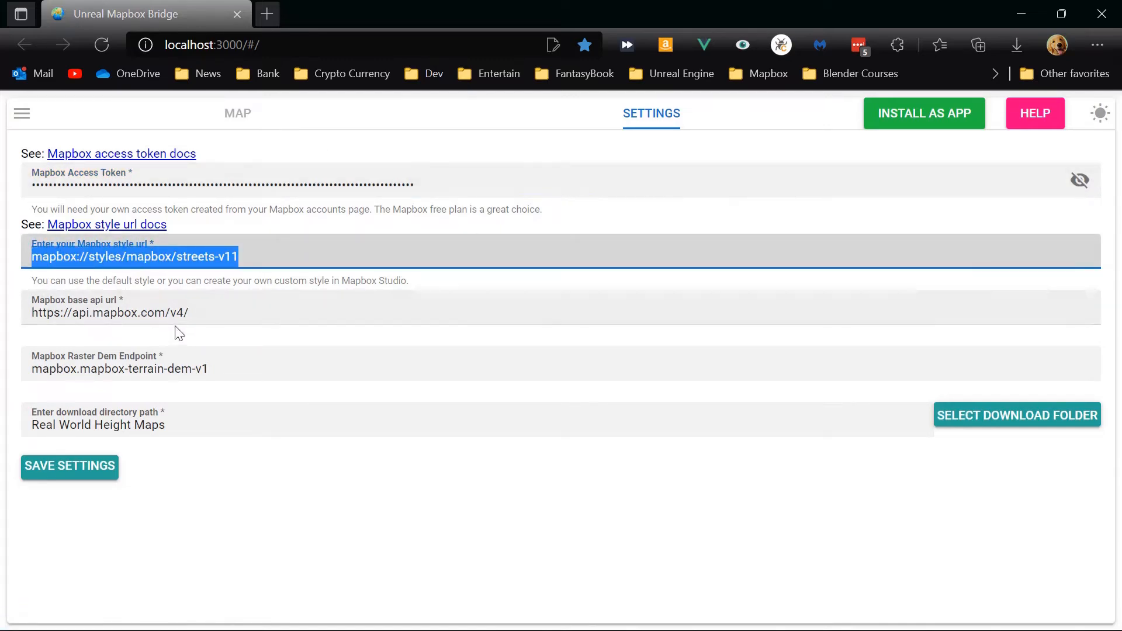
drag(200, 313, 36, 317)
drag(230, 377, 3, 336)
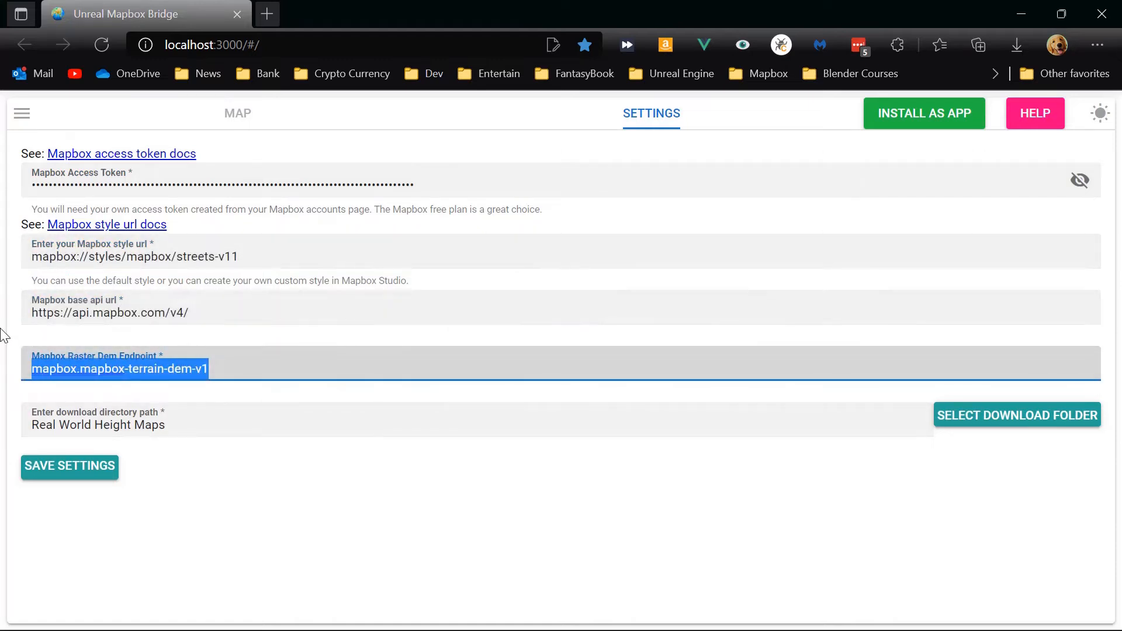
click(291, 253)
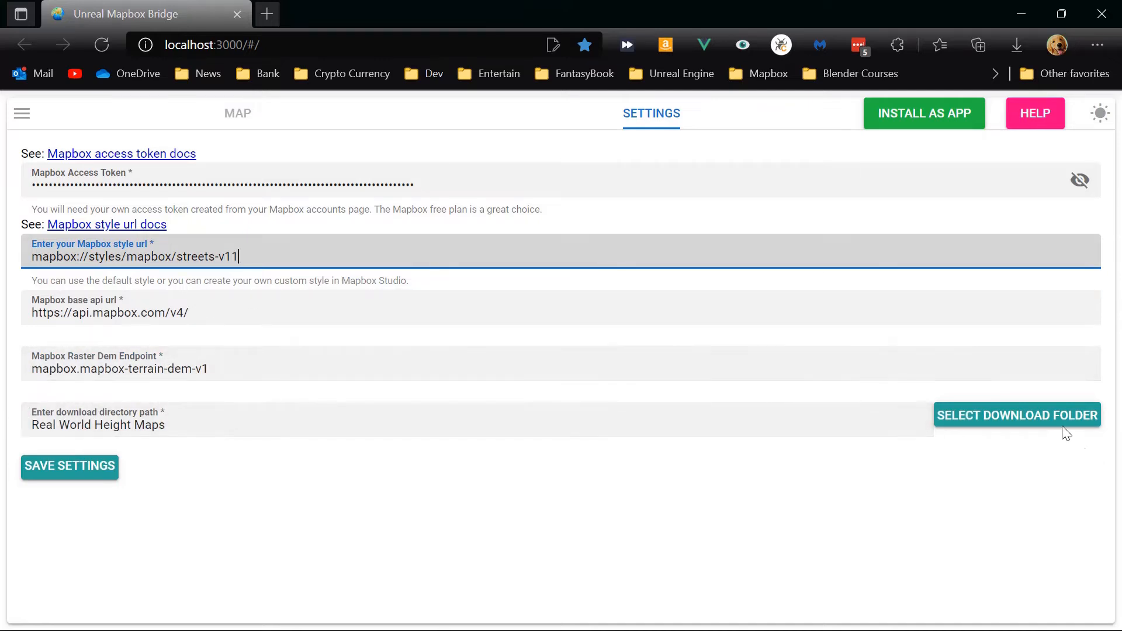
- Select the Real World Height Maps folder inside 3DProjects as the download folder and save the settings
click(1044, 416)
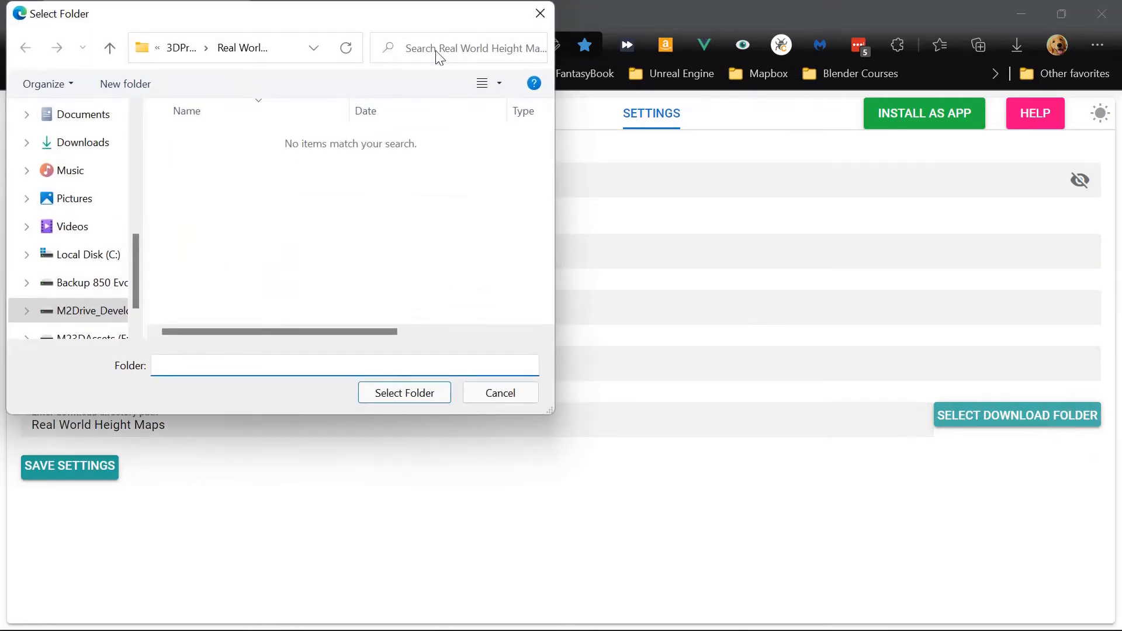
click(175, 49)
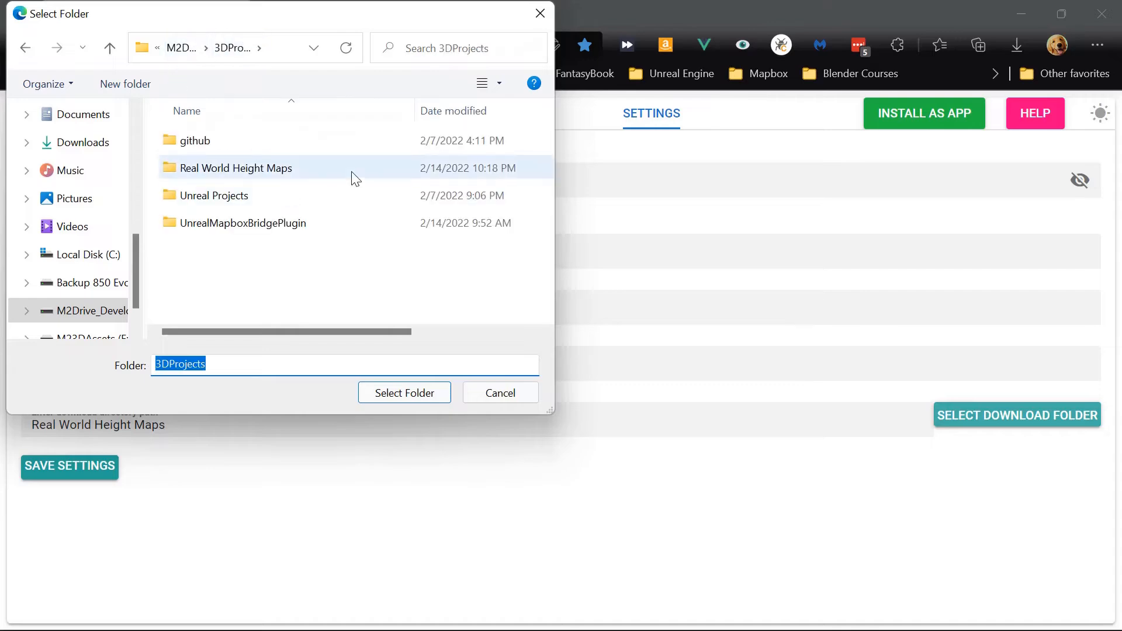
click(286, 175)
click(421, 400)
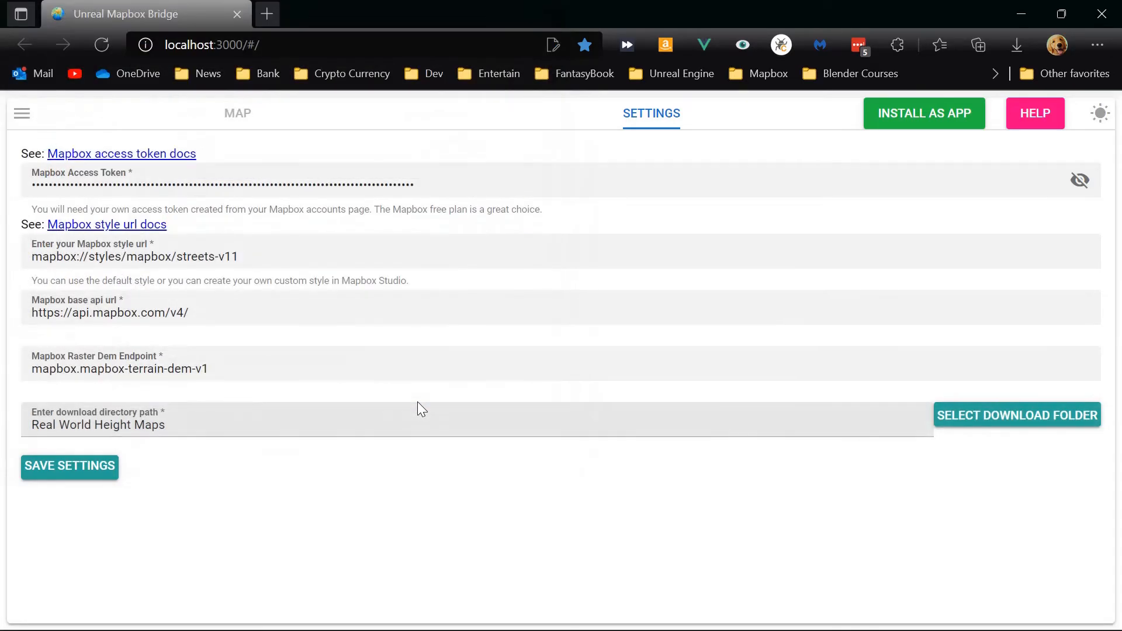
click(95, 472)
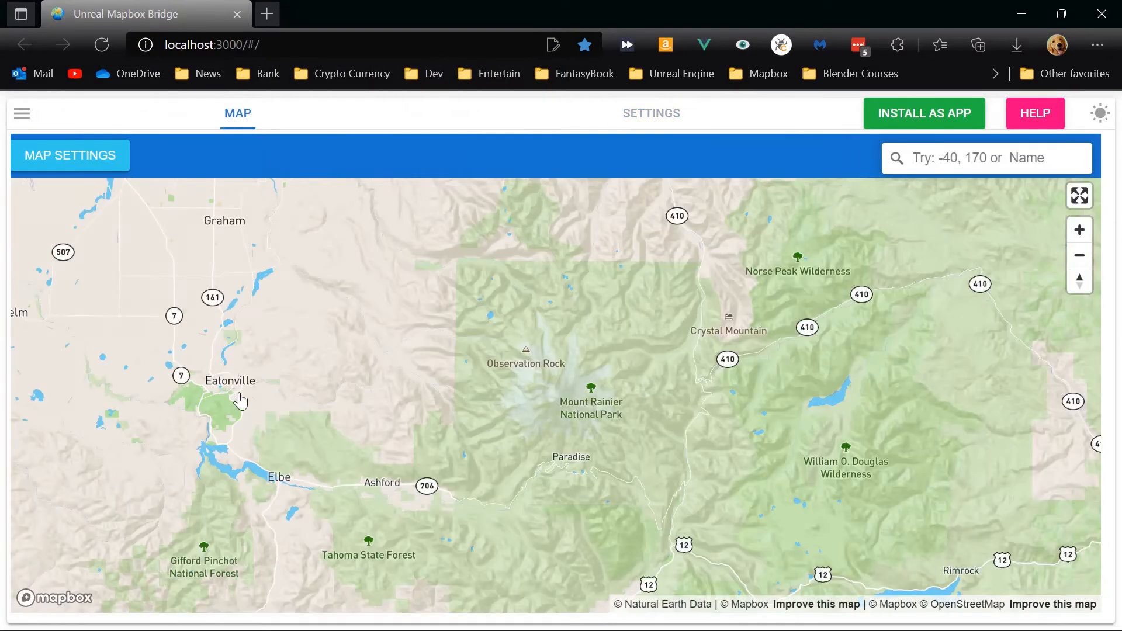
- Zoom the map out from Mount Rainier, rotate its bearing and look across the region to Montana
scroll(360, 389, down, 3)
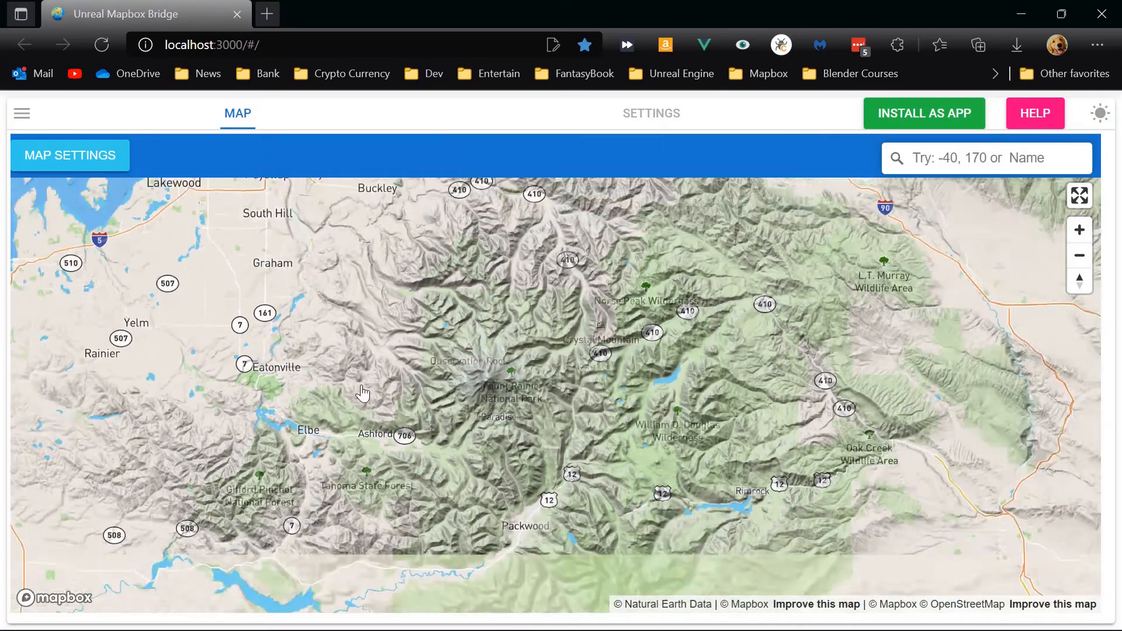
scroll(383, 386, down, 3)
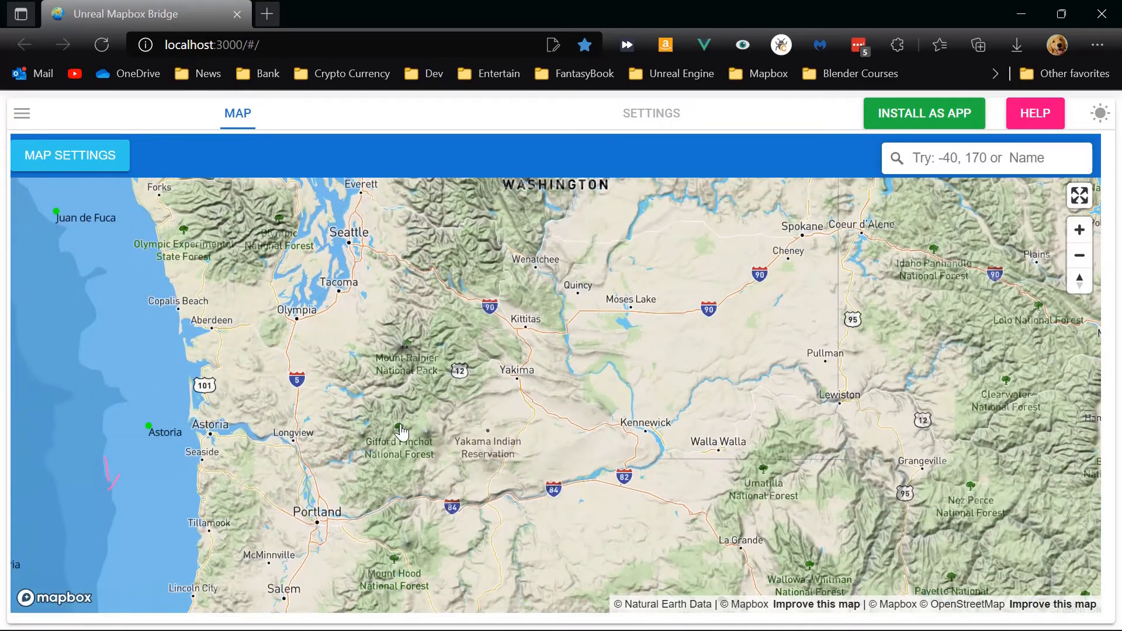
right_drag(681, 385, 499, 413)
drag(500, 342, 506, 585)
drag(453, 306, 459, 589)
drag(400, 310, 400, 439)
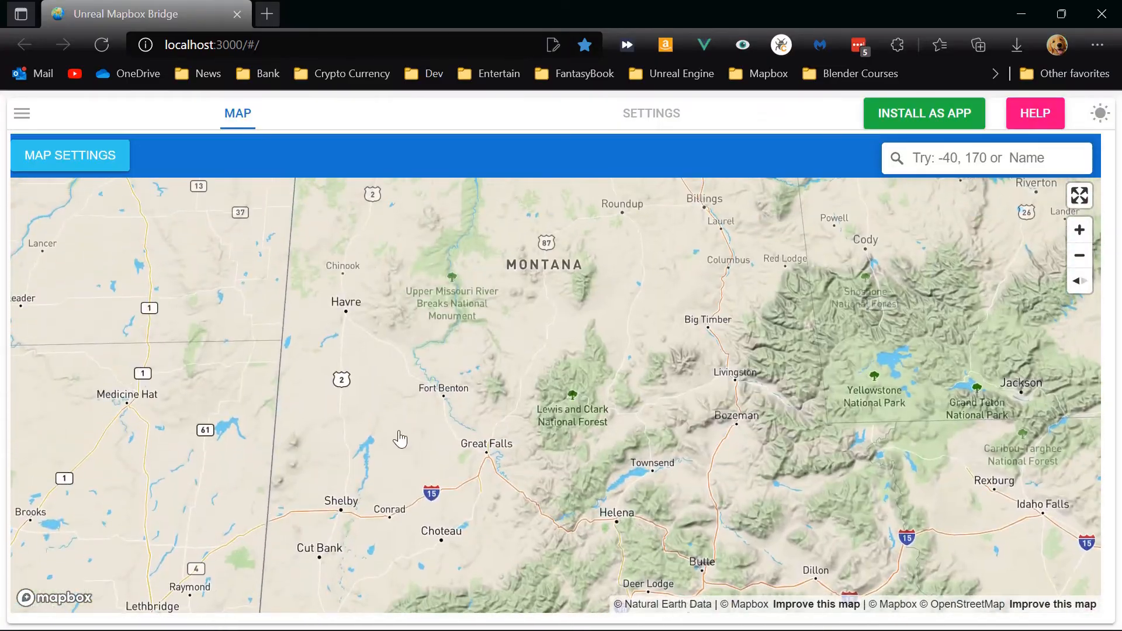
- Tilt and rotate the map to examine Montana, Wyoming and South Dakota in perspective
right_drag(408, 445, 406, 400)
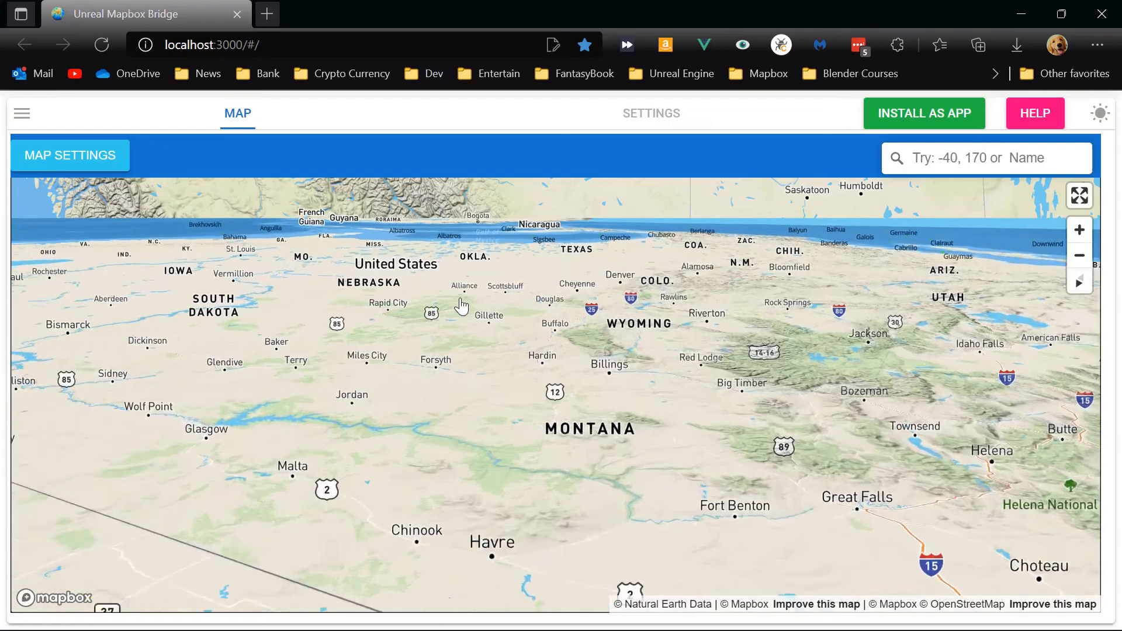
right_drag(373, 476, 361, 505)
drag(312, 404, 298, 529)
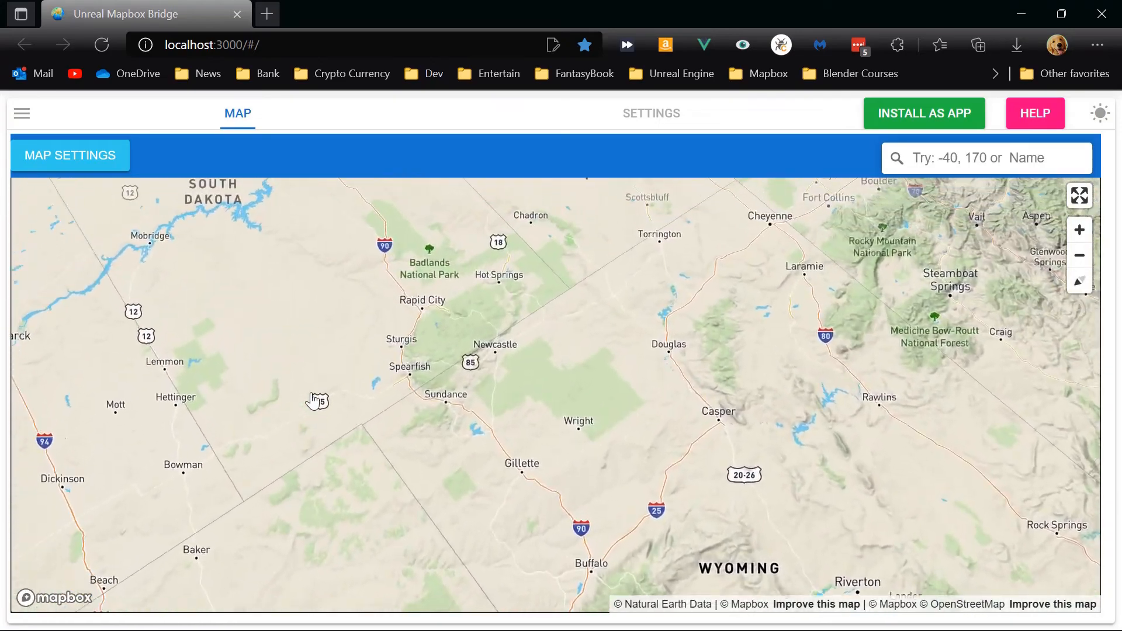
right_drag(321, 413, 282, 327)
key(Up)
key(Up)
key(Up)
key(Up)
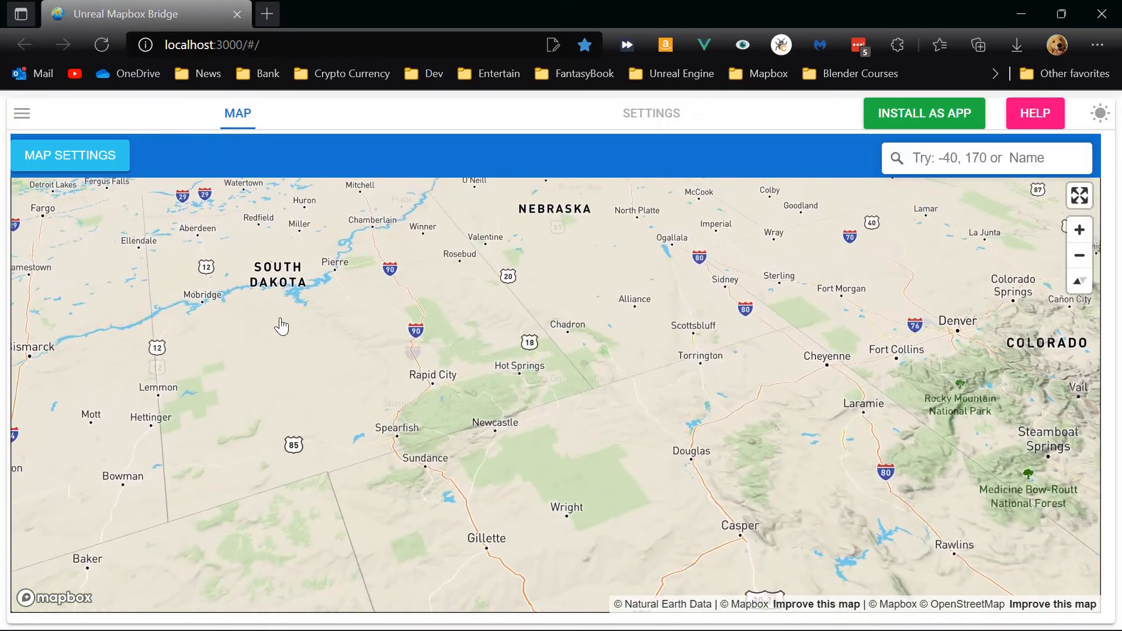
- View the rotated map zoomed out to the continents, and reload the page to reset the map
drag(178, 338, 713, 436)
drag(228, 389, 331, 228)
scroll(331, 229, down, 6)
scroll(330, 323, down, 15)
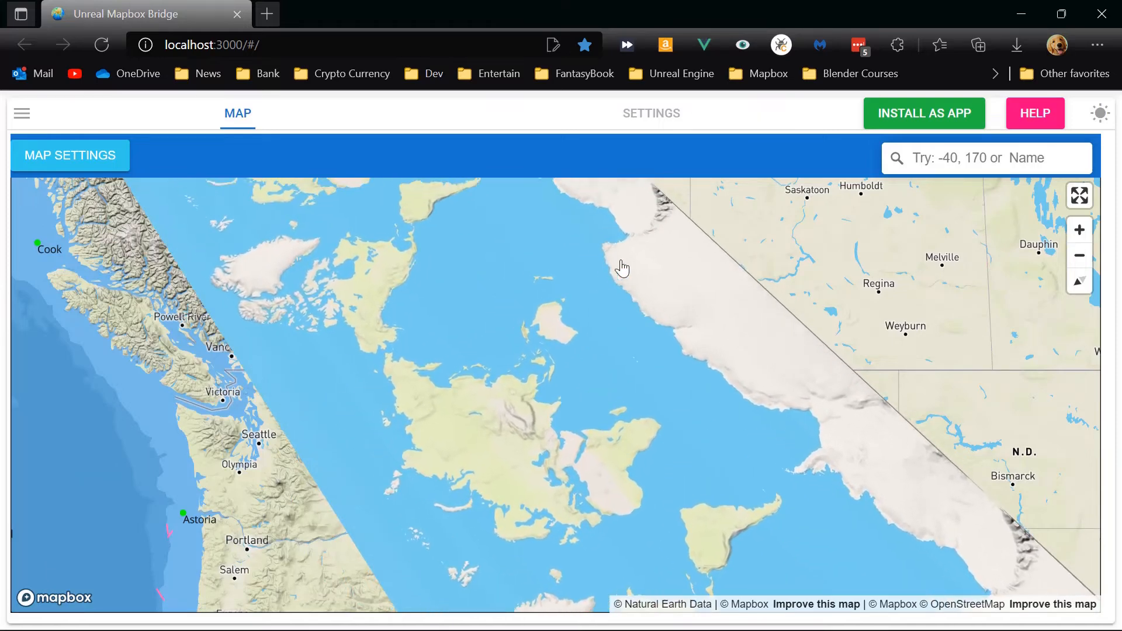
drag(672, 280, 383, 434)
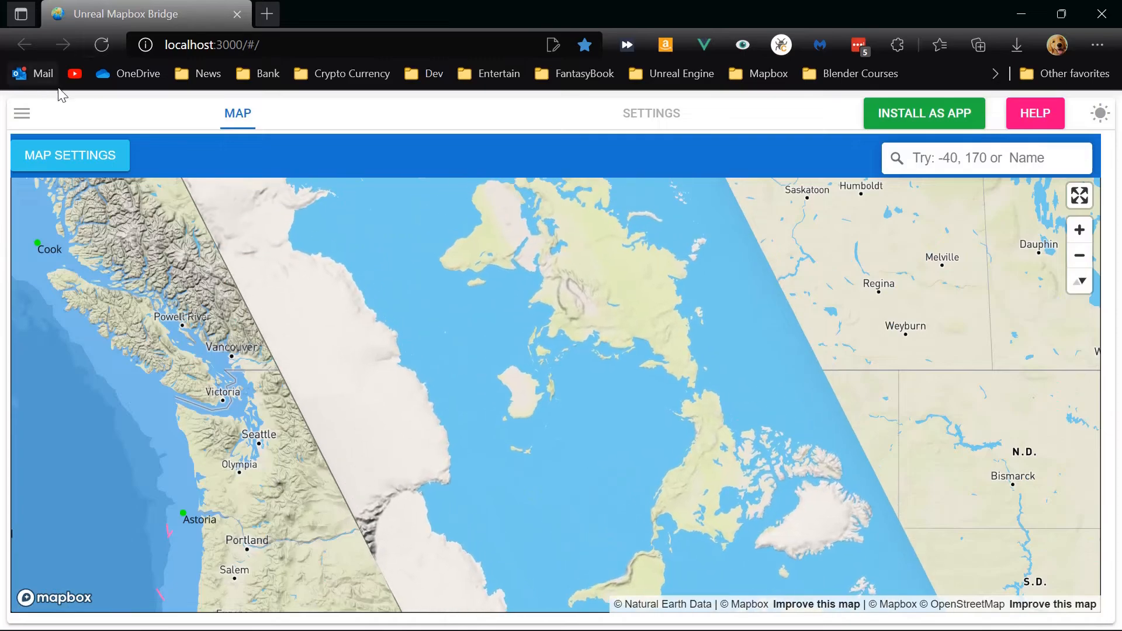
click(96, 47)
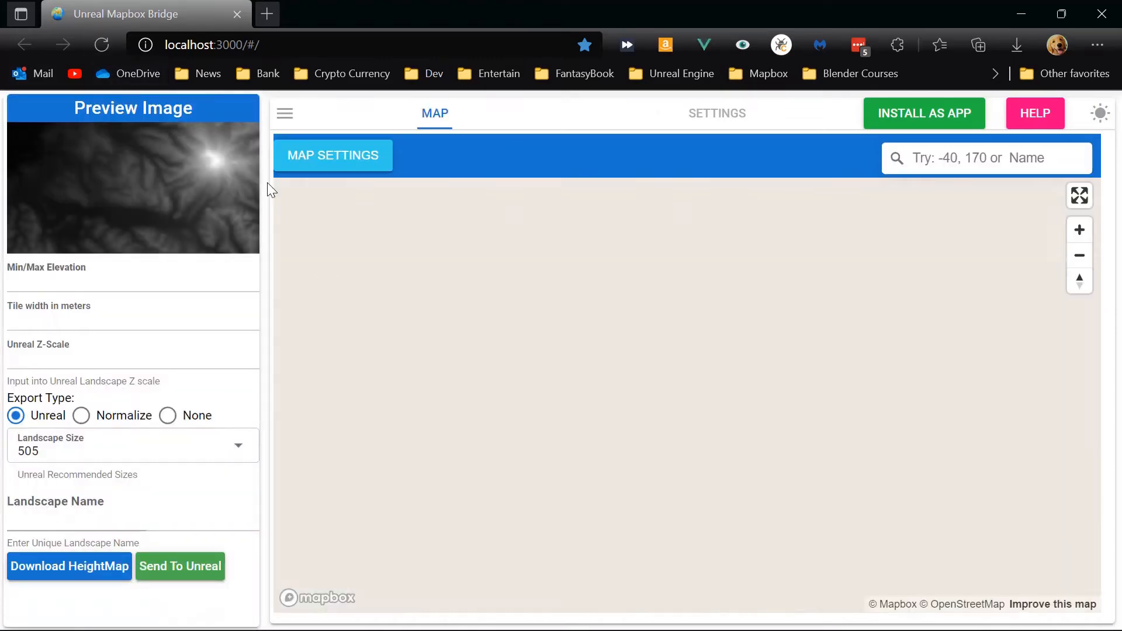
- Zoom the map out to the whole world and generate the heightmap of that tile, allowing file edits in Real World Height Maps
scroll(544, 421, down, 10)
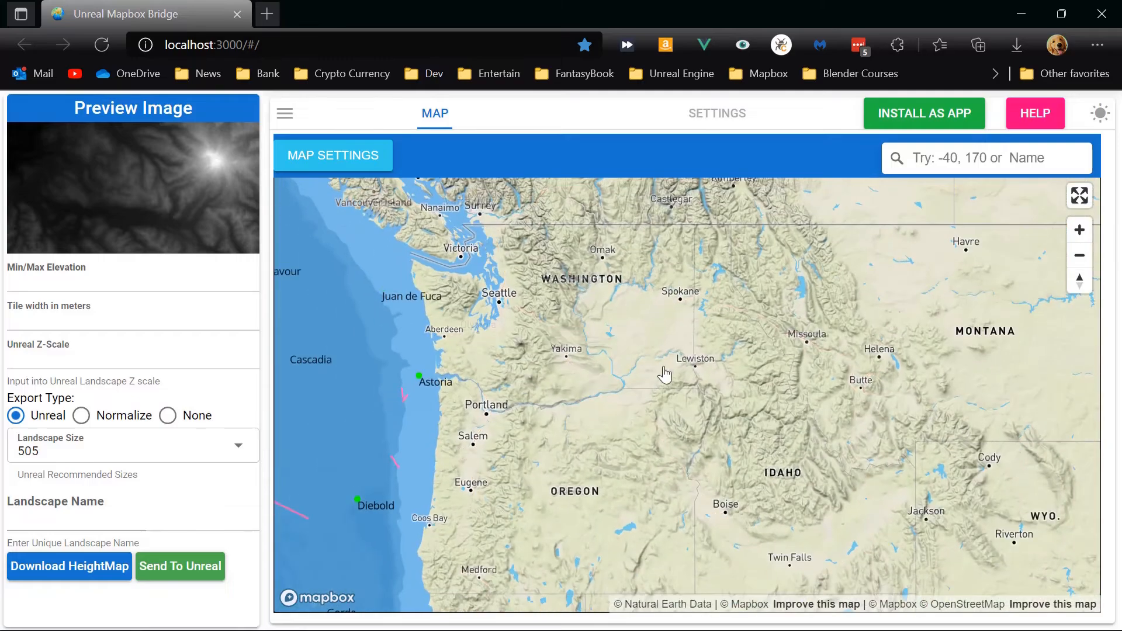
drag(785, 372, 414, 403)
scroll(415, 402, down, 6)
scroll(439, 402, down, 5)
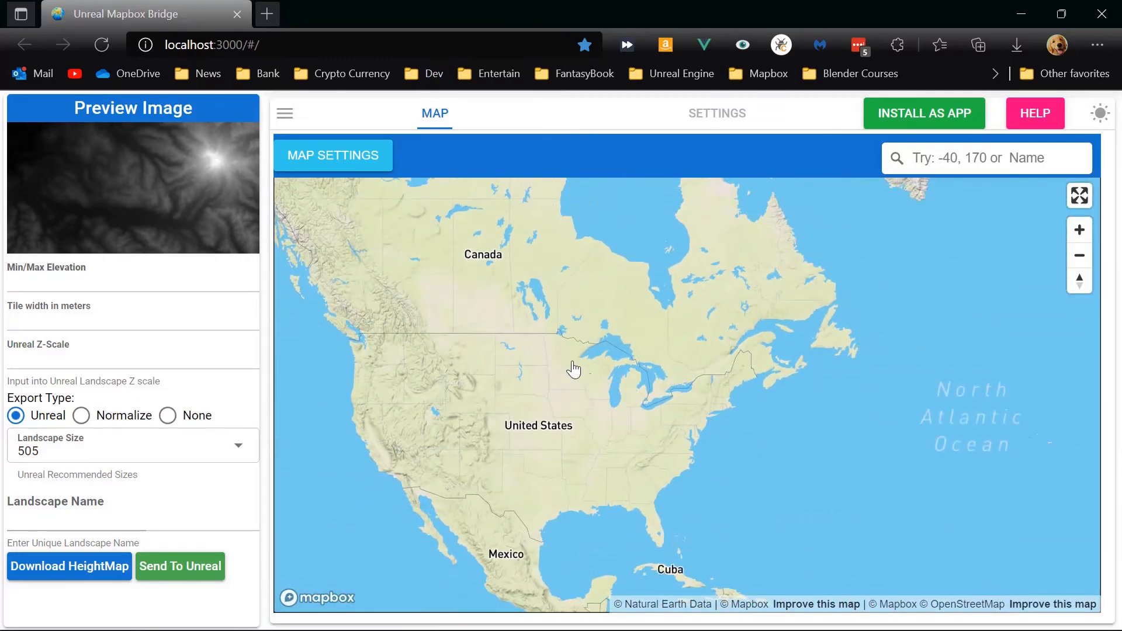
scroll(571, 370, down, 5)
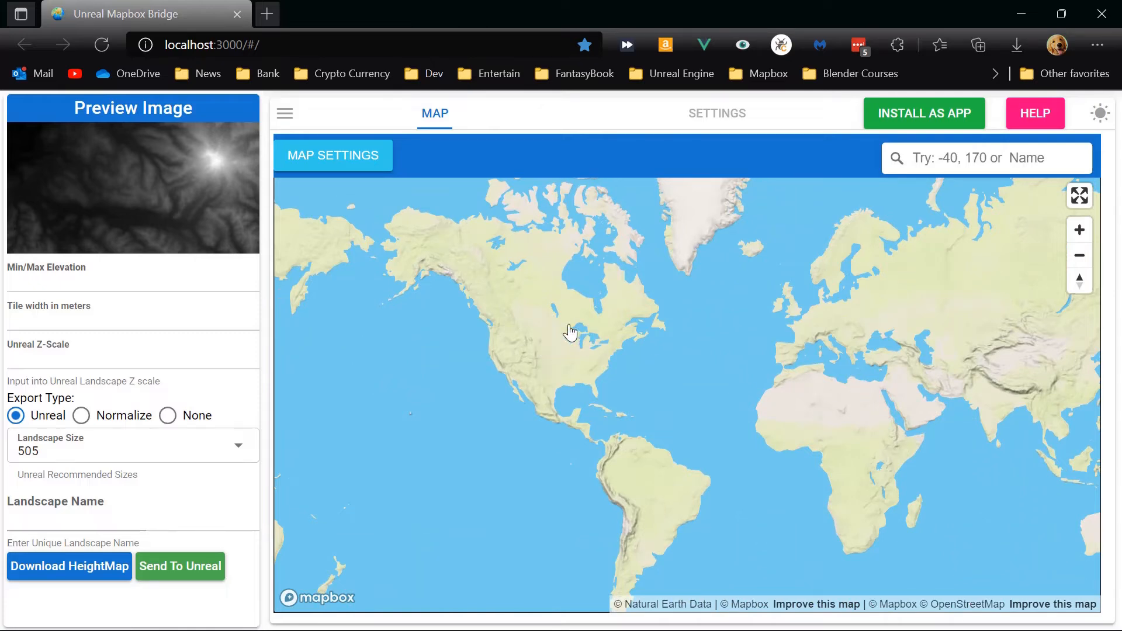
click(547, 320)
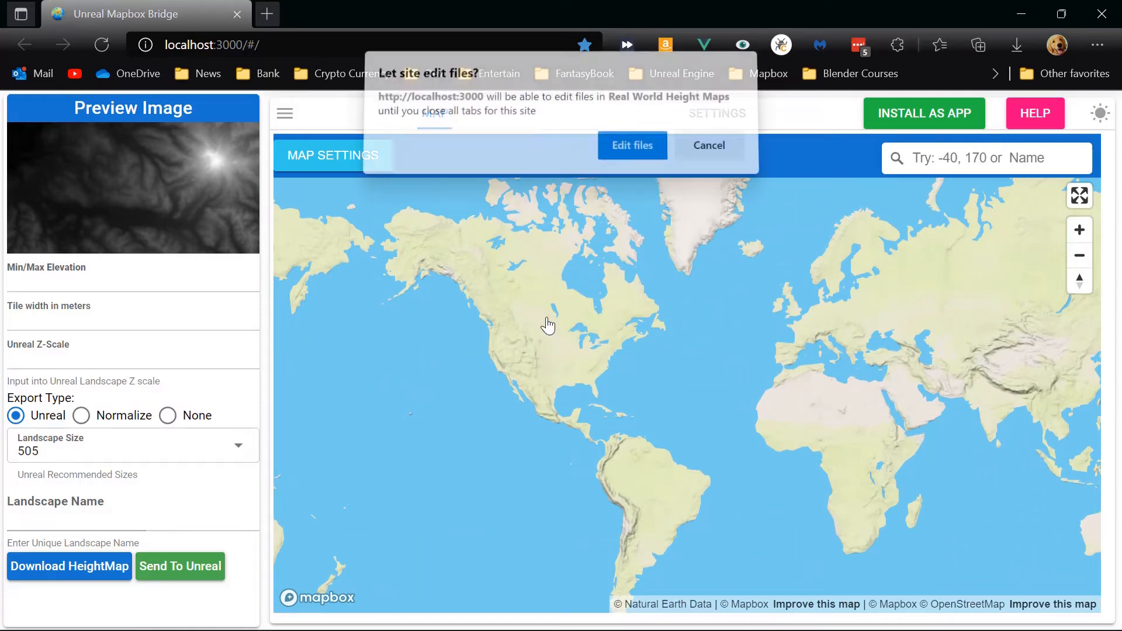
click(616, 150)
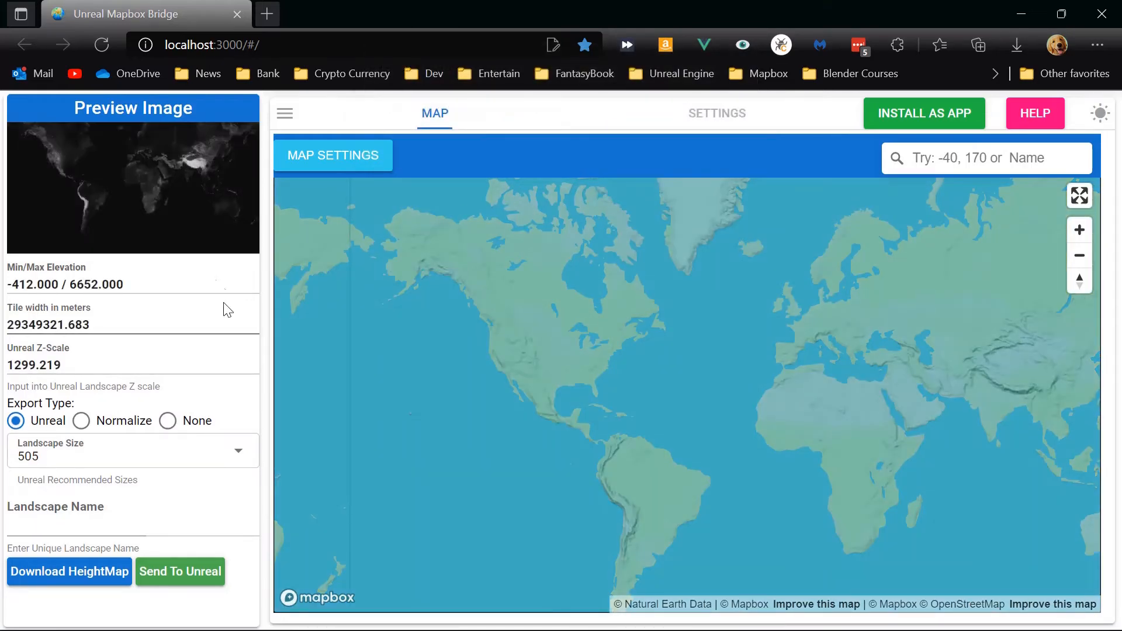
- Rotate the world map, zoom in on northern Canada and generate the heightmap of the tile covering western North America
click(325, 161)
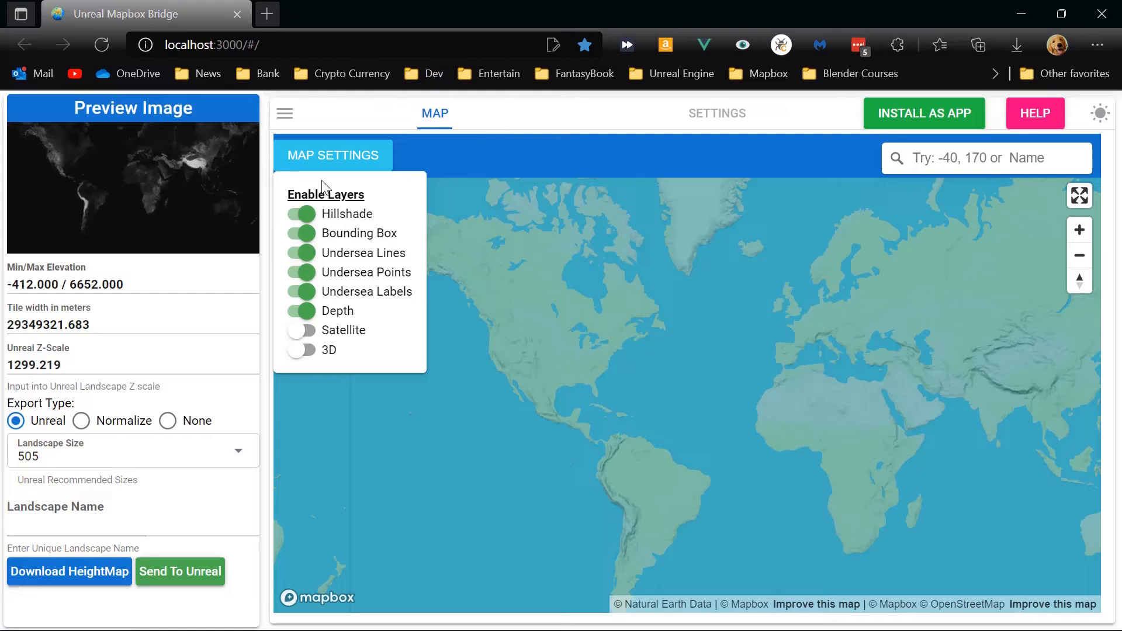
click(502, 264)
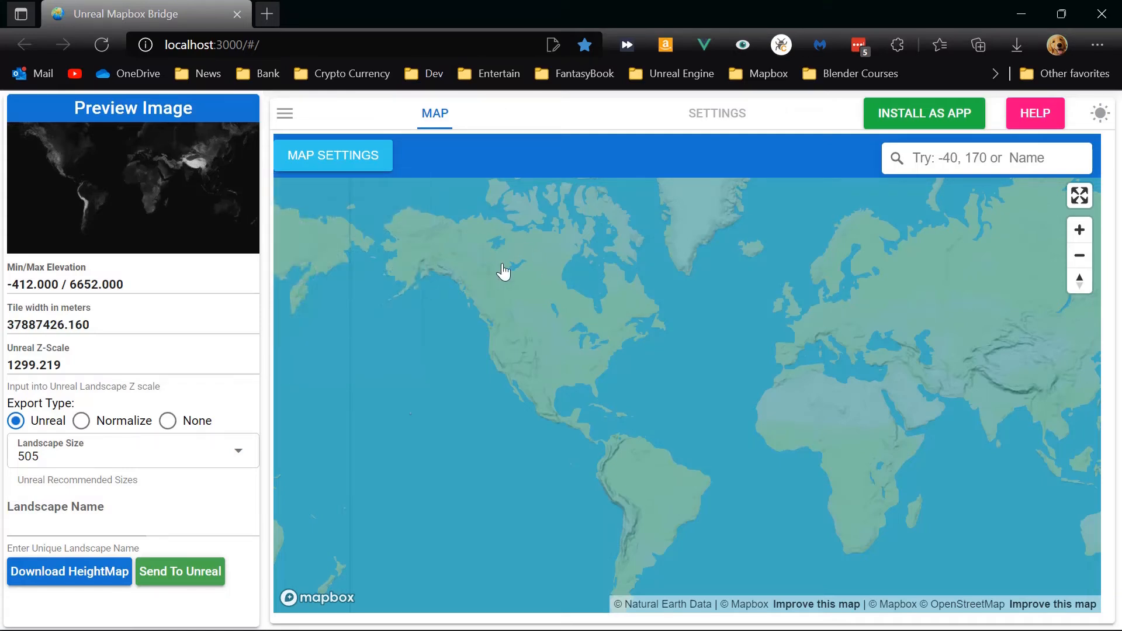
right_drag(503, 264, 507, 311)
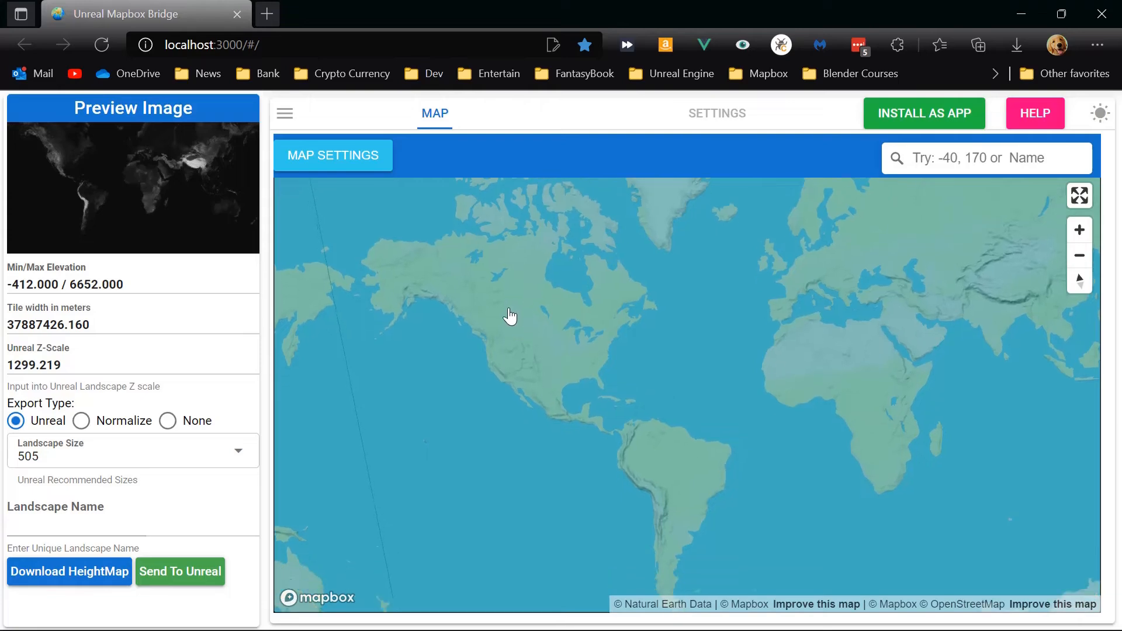
scroll(561, 316, up, 5)
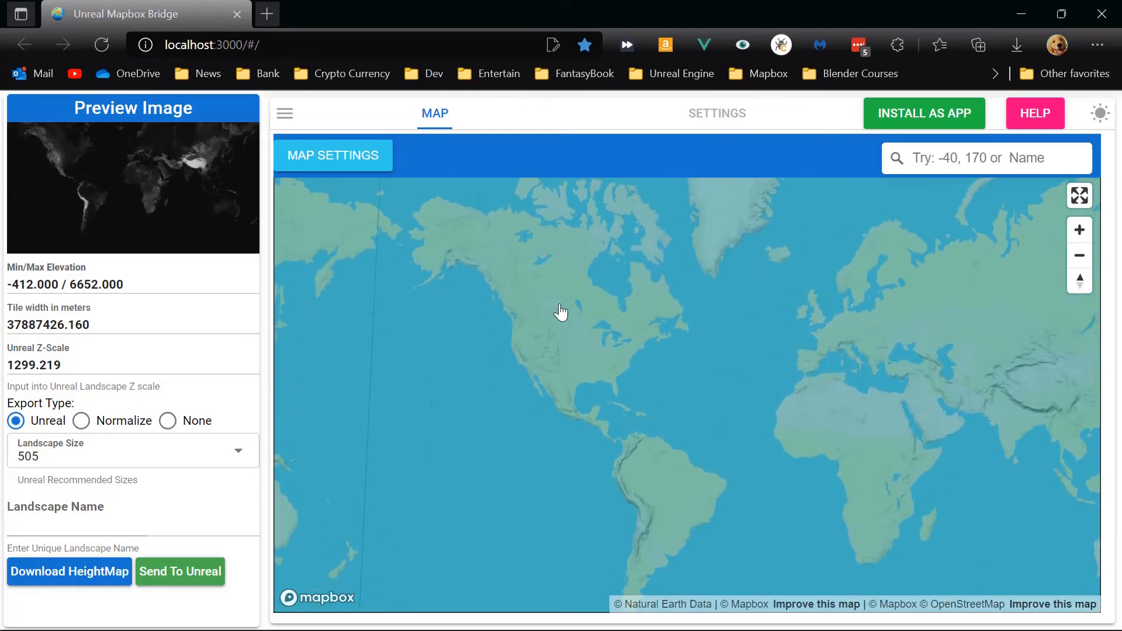
right_drag(530, 319, 225, 535)
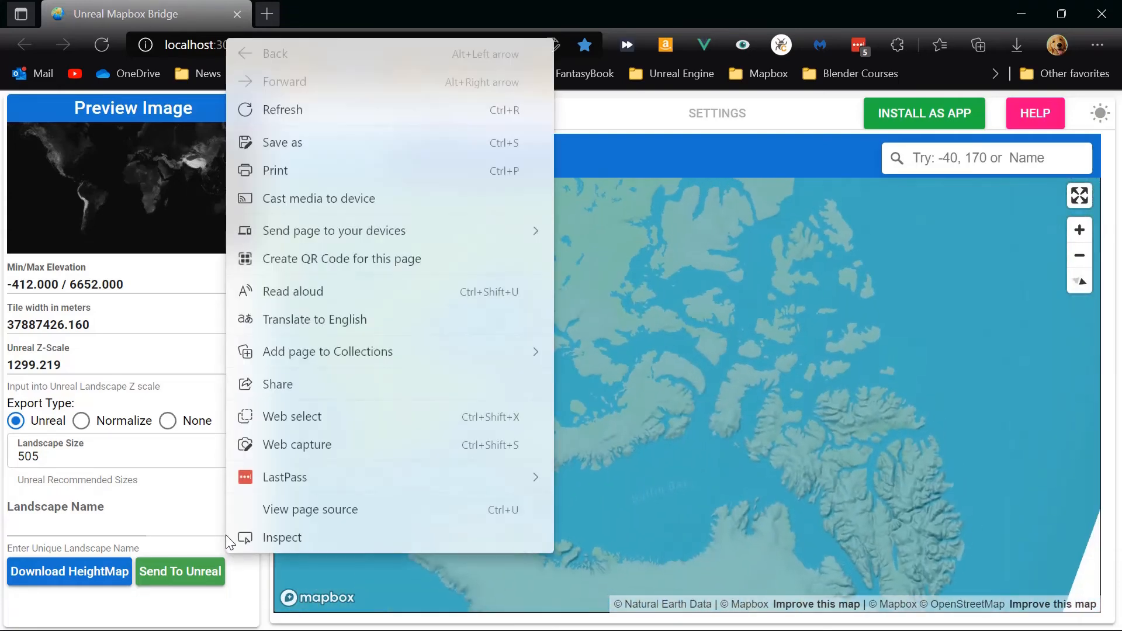
click(583, 305)
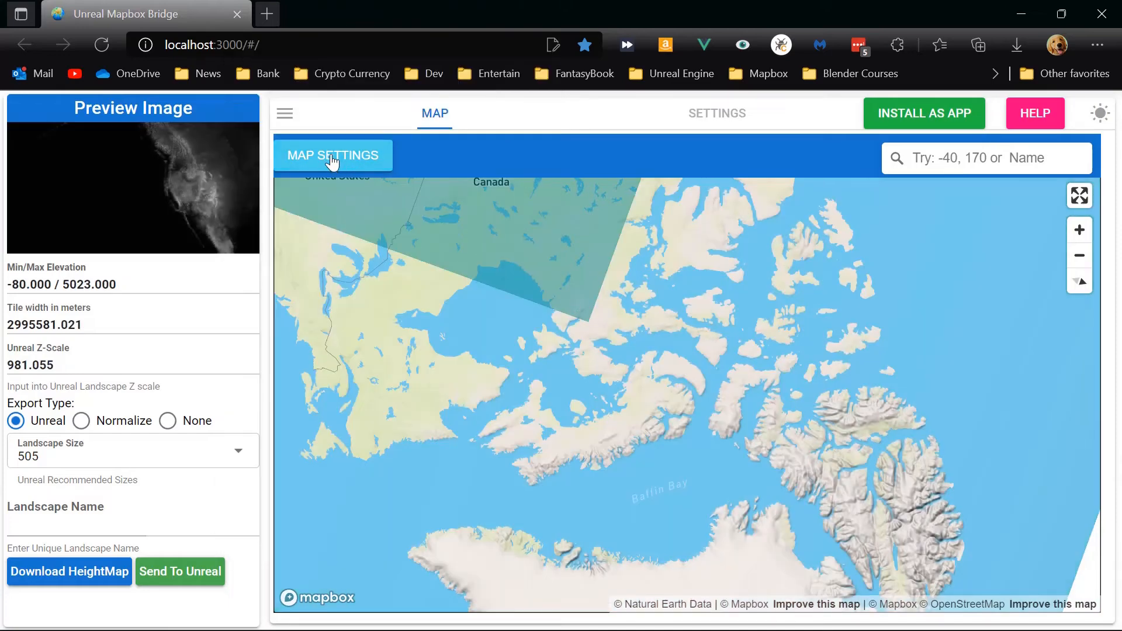
- Show the Satellite layer over the Canadian Arctic and turn it off again
click(334, 161)
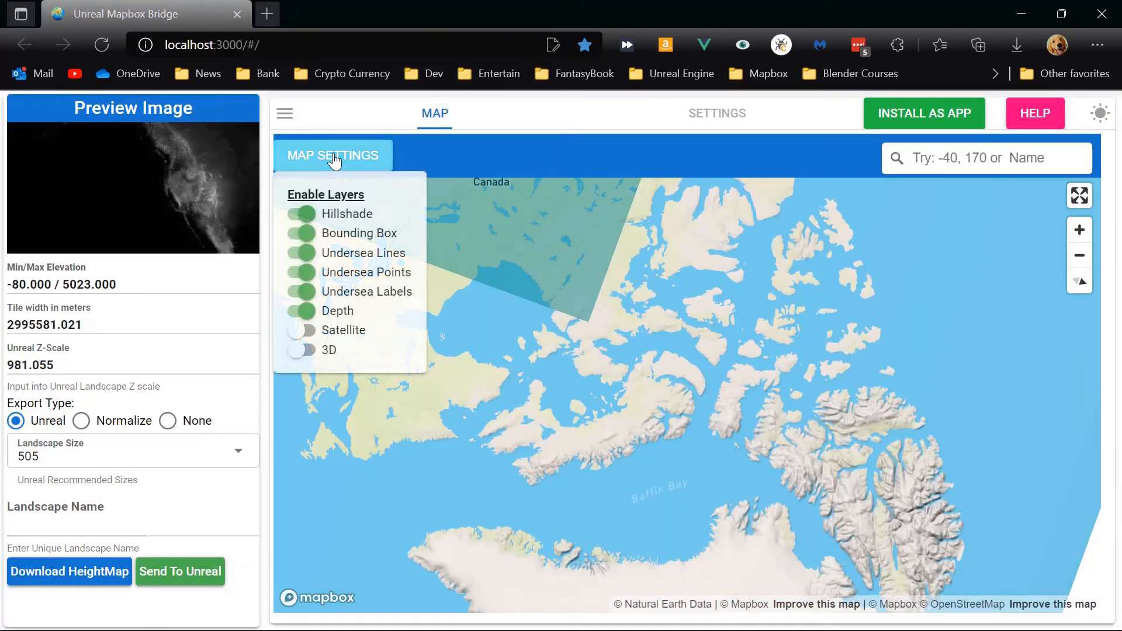
click(306, 331)
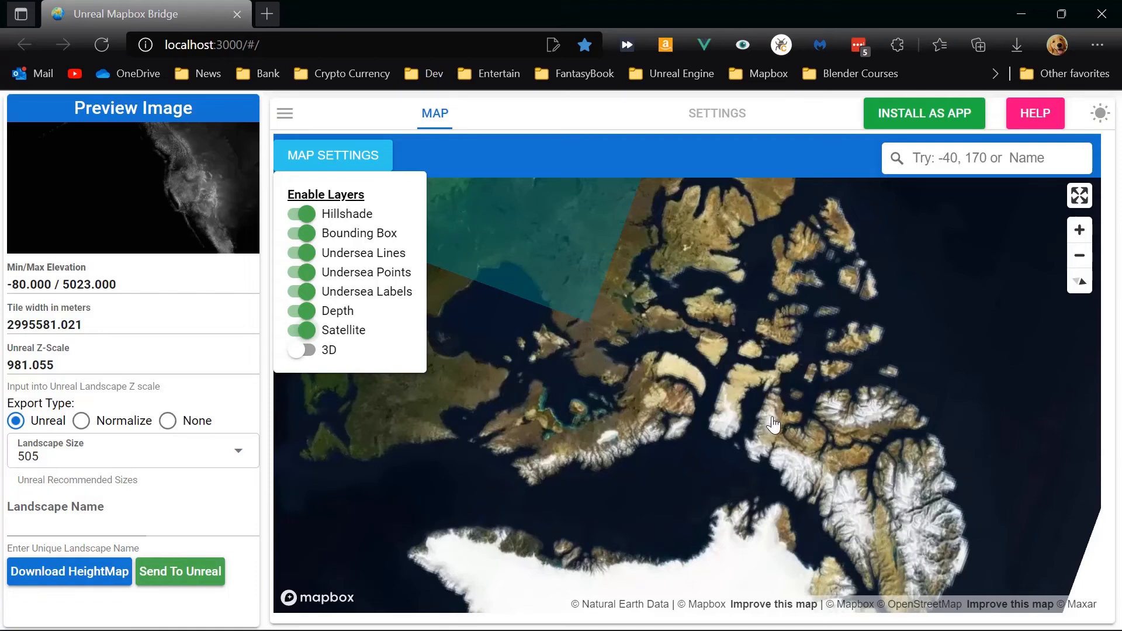
click(304, 331)
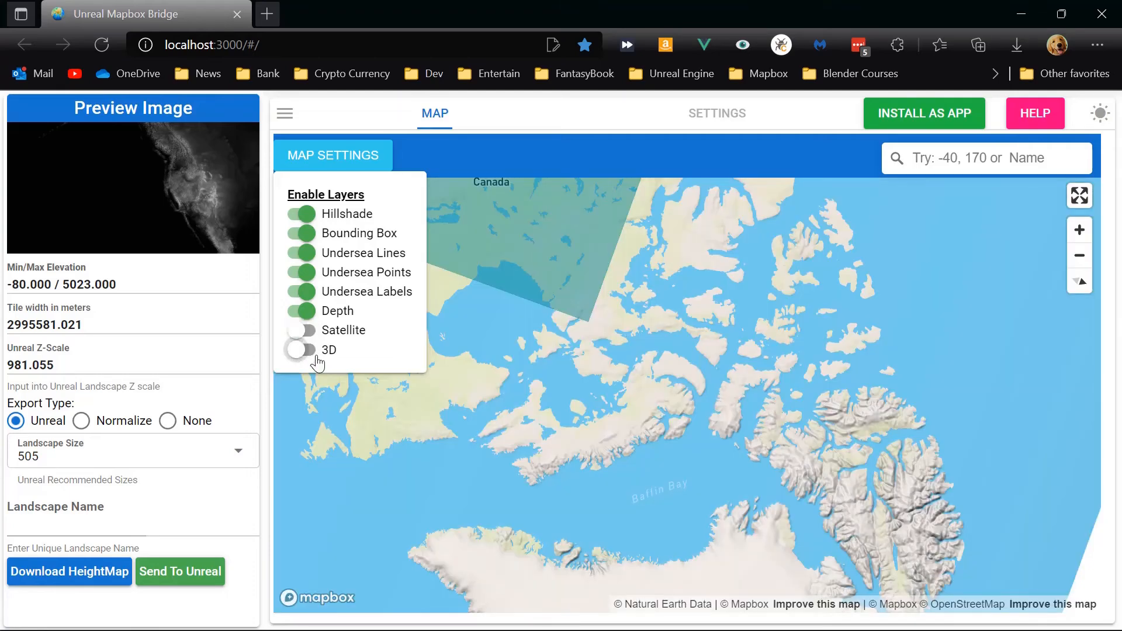
- Enable the 3D layer and tilt the map around Juneau and Whitehorse to examine the terrain relief
click(303, 350)
right_drag(635, 415, 702, 341)
drag(881, 421, 929, 528)
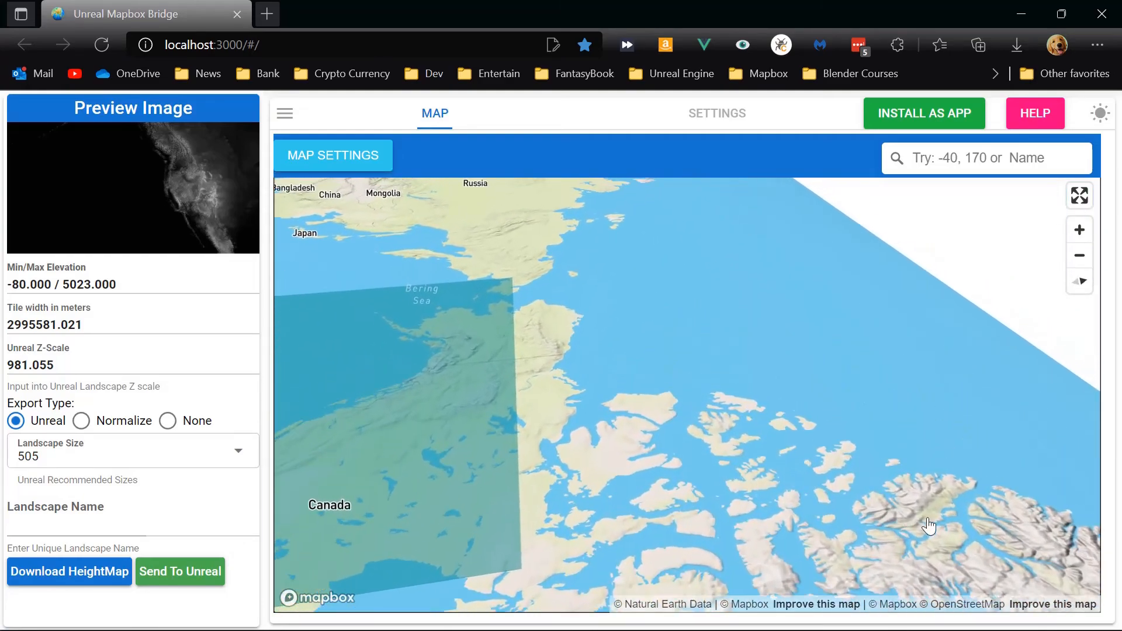
scroll(404, 474, up, 5)
scroll(406, 485, up, 8)
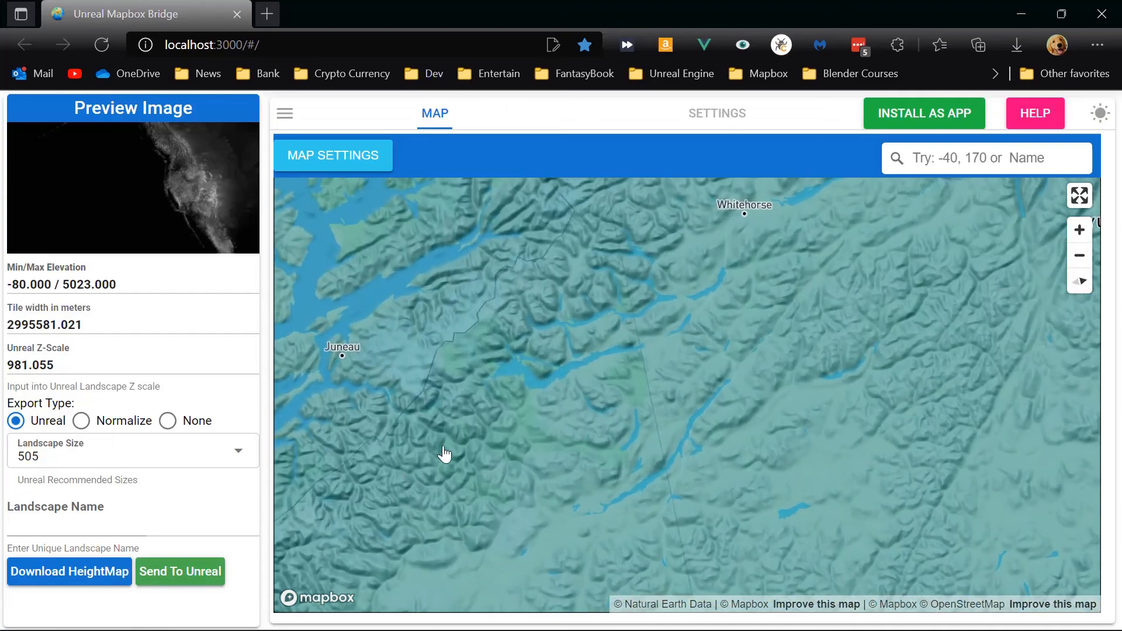
right_drag(445, 454, 489, 213)
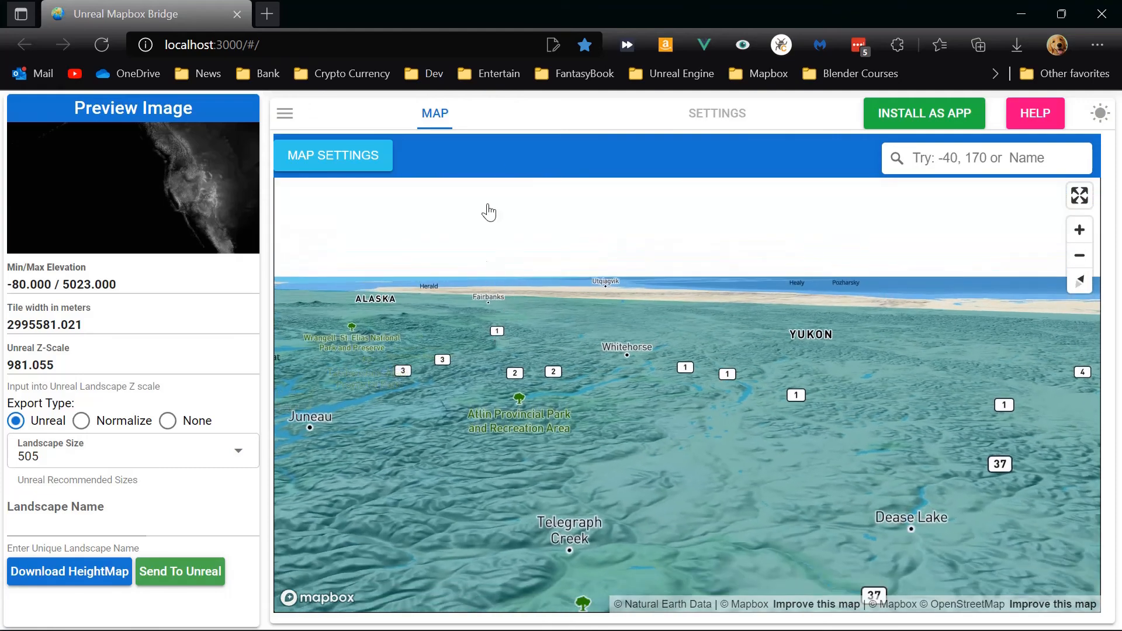
- Compare the terrain with 3D off and on, and enable the Satellite layer to view the Yukon from another bearing
click(344, 169)
click(310, 355)
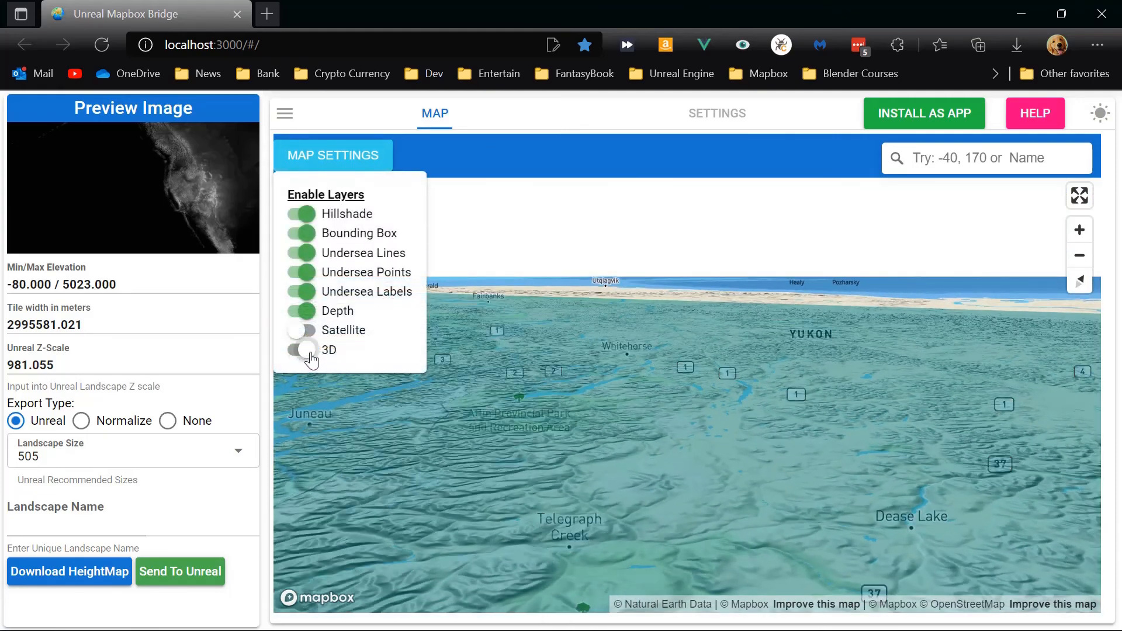
click(311, 355)
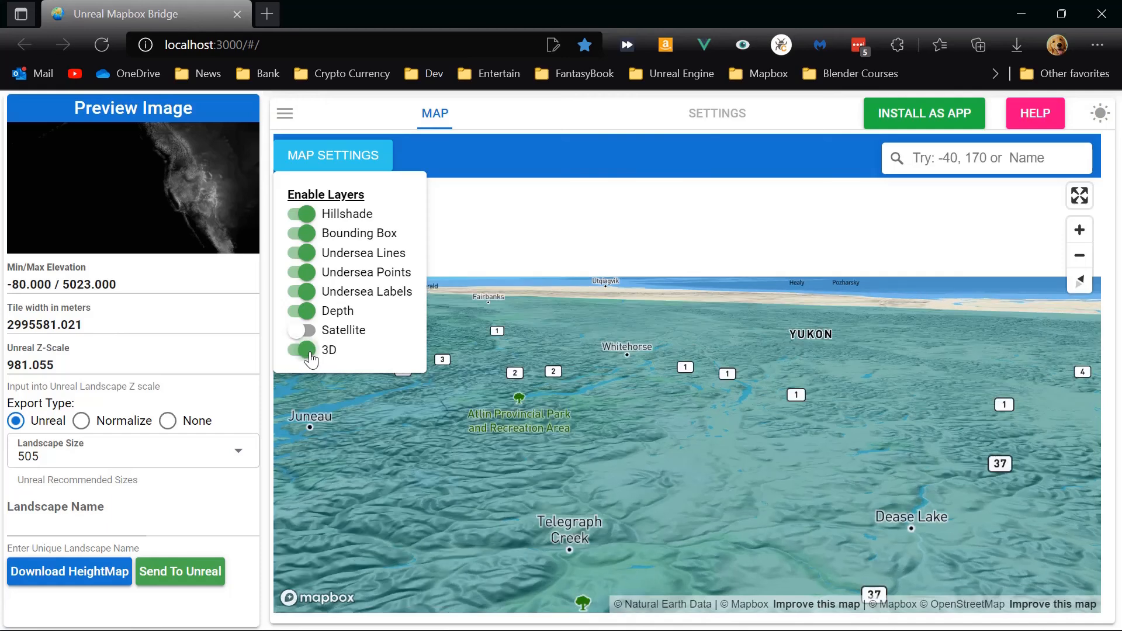
click(304, 332)
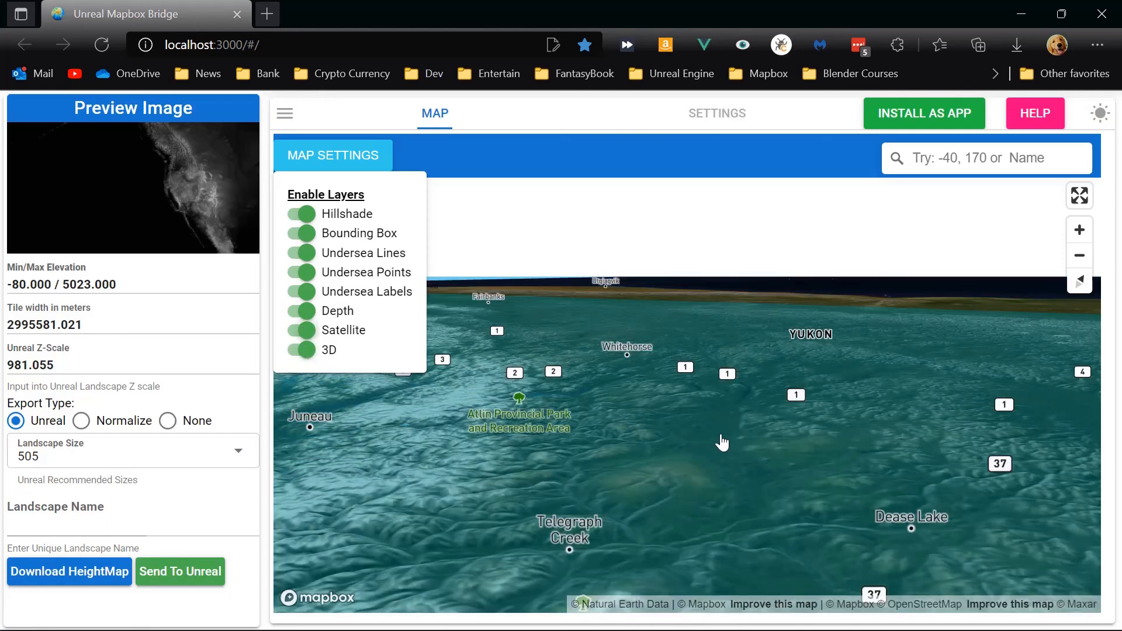
right_drag(722, 441, 566, 412)
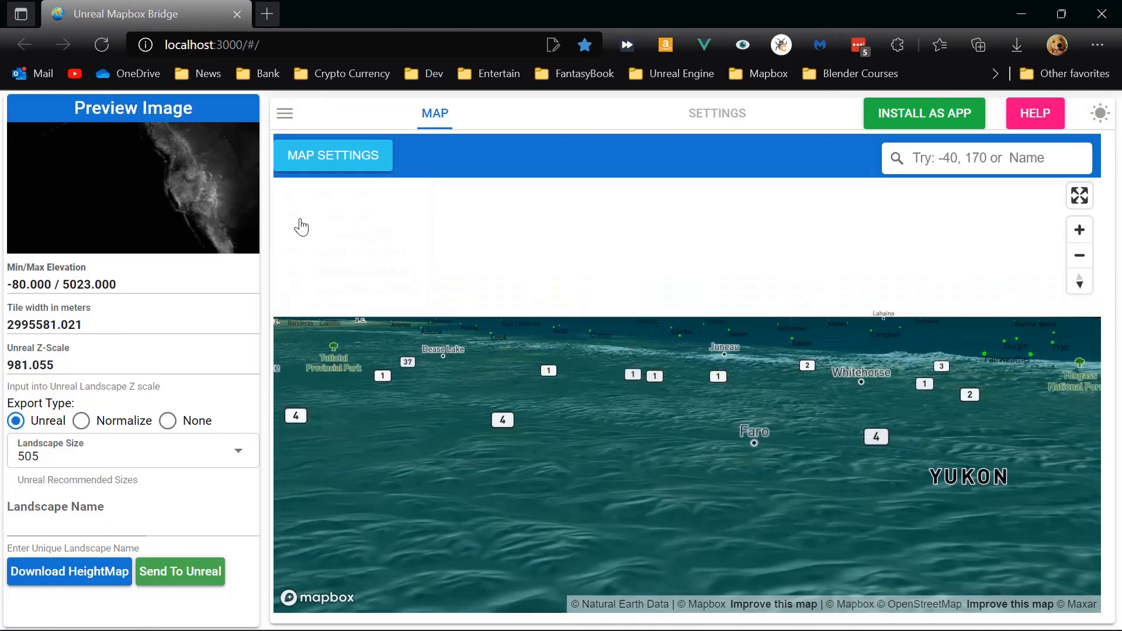
- Turn off the 3D and Satellite layers of the map
click(319, 160)
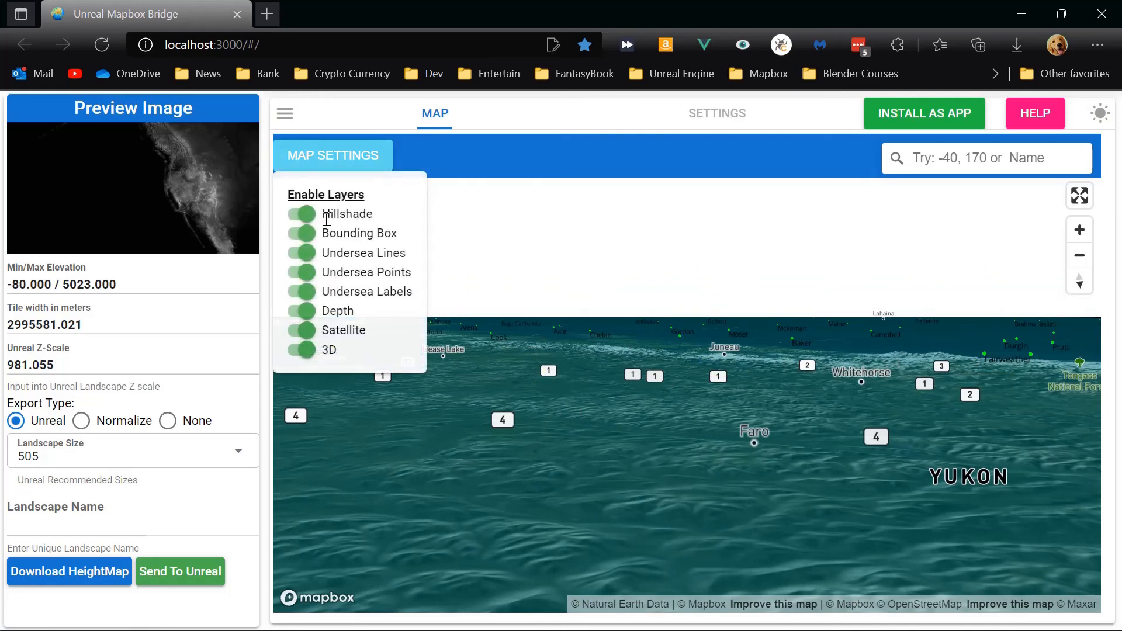
click(314, 357)
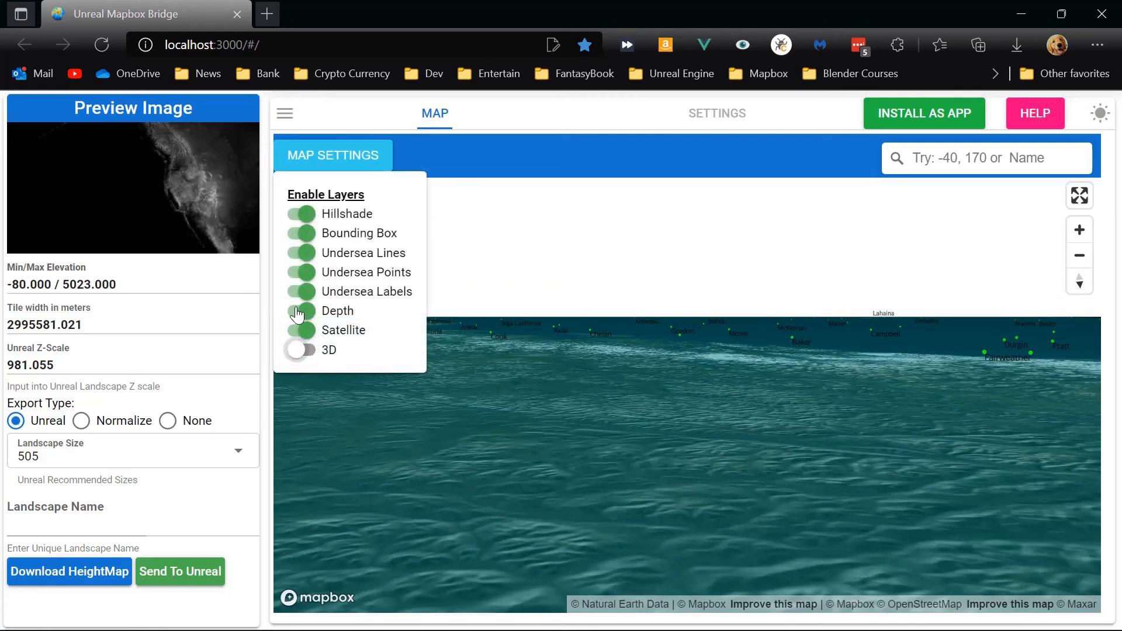
click(304, 331)
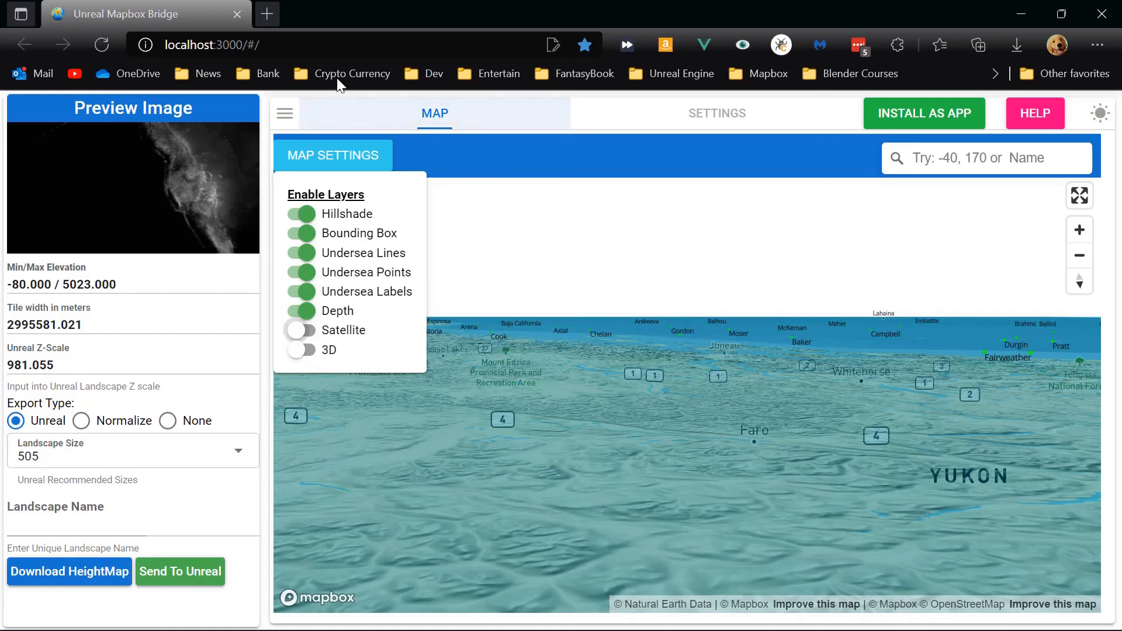
mouse_move(851, 629)
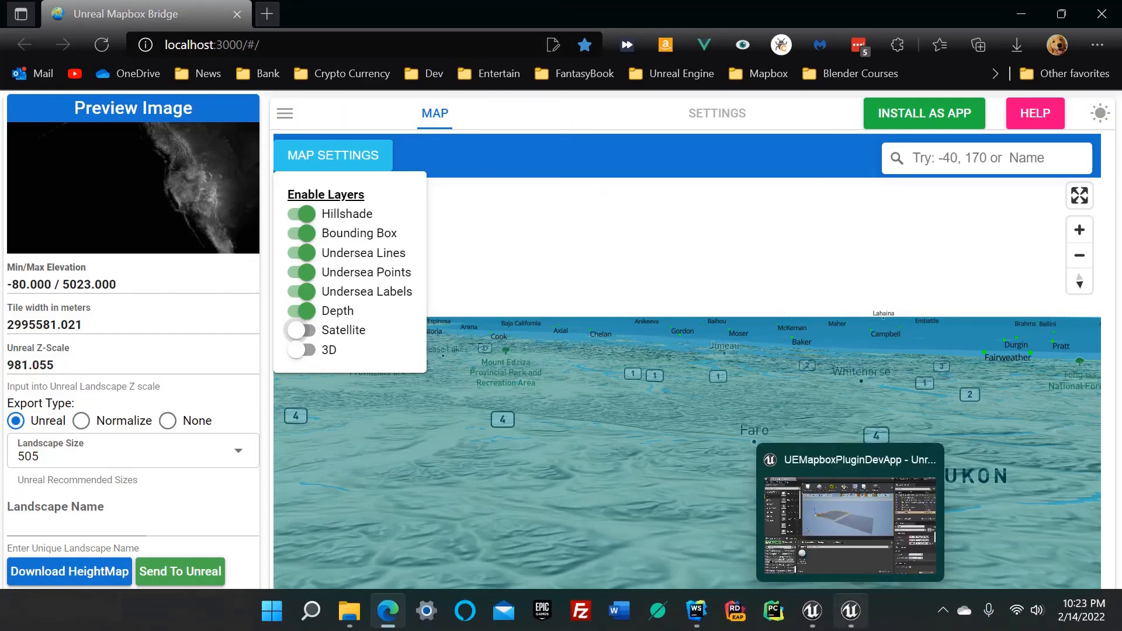